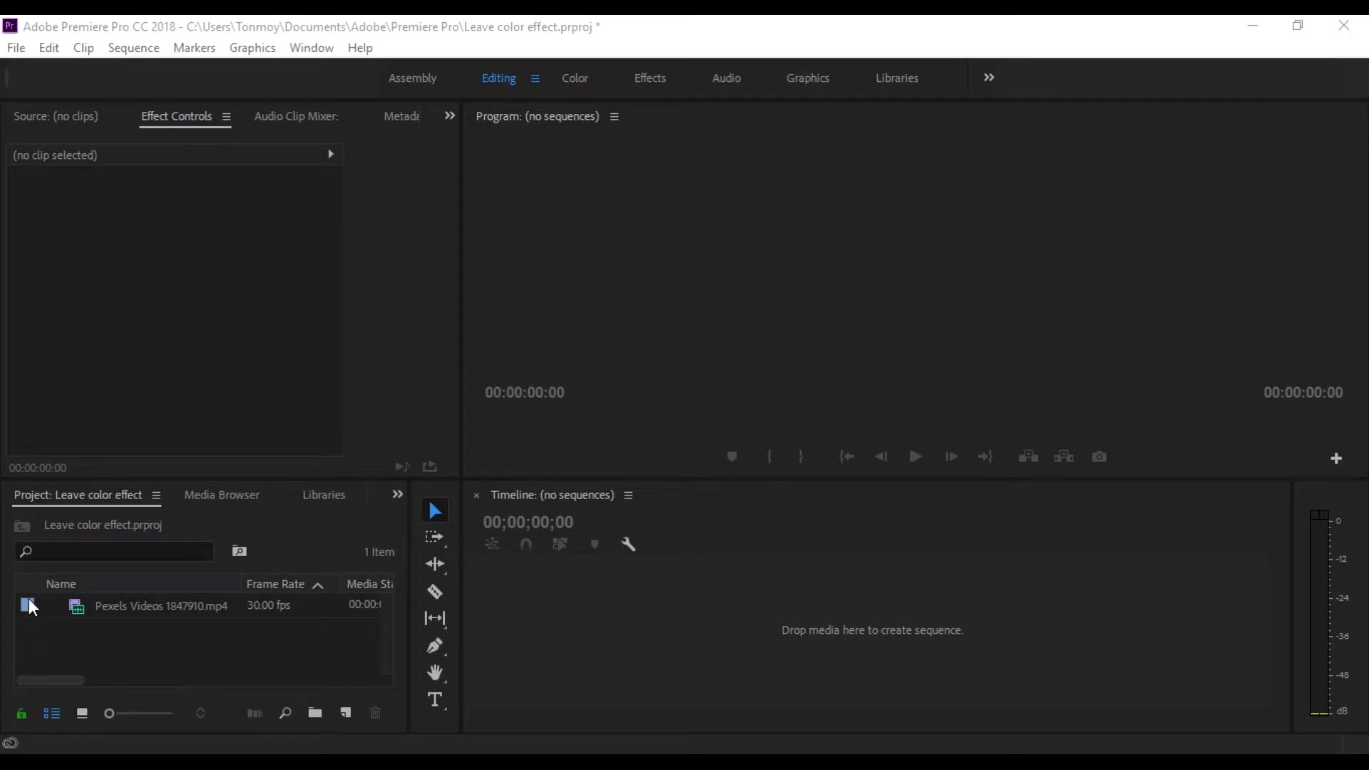
# Step: Create a sequence from the flower clip and split it at 00:00:10:26
pyautogui.click(28, 601)
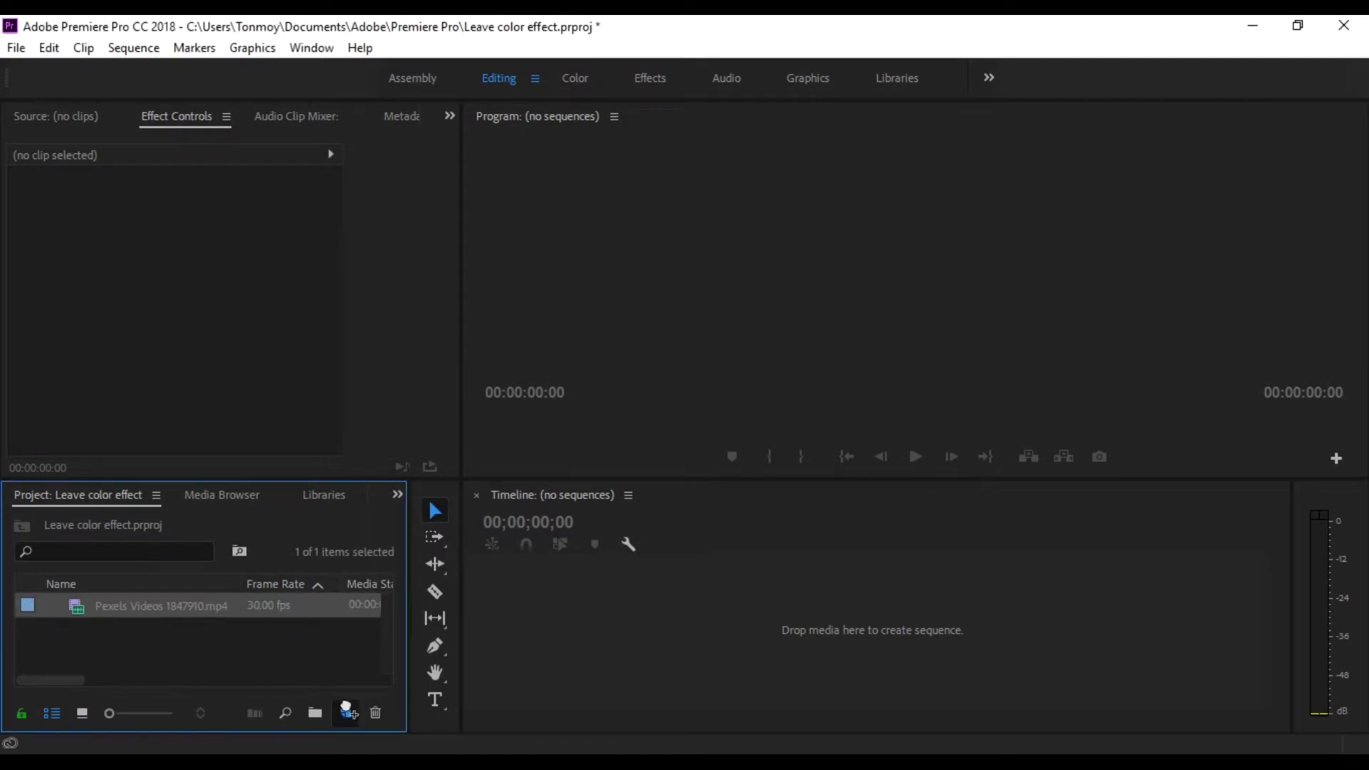
pyautogui.moveTo(346, 706); pyautogui.dragTo(347, 711)
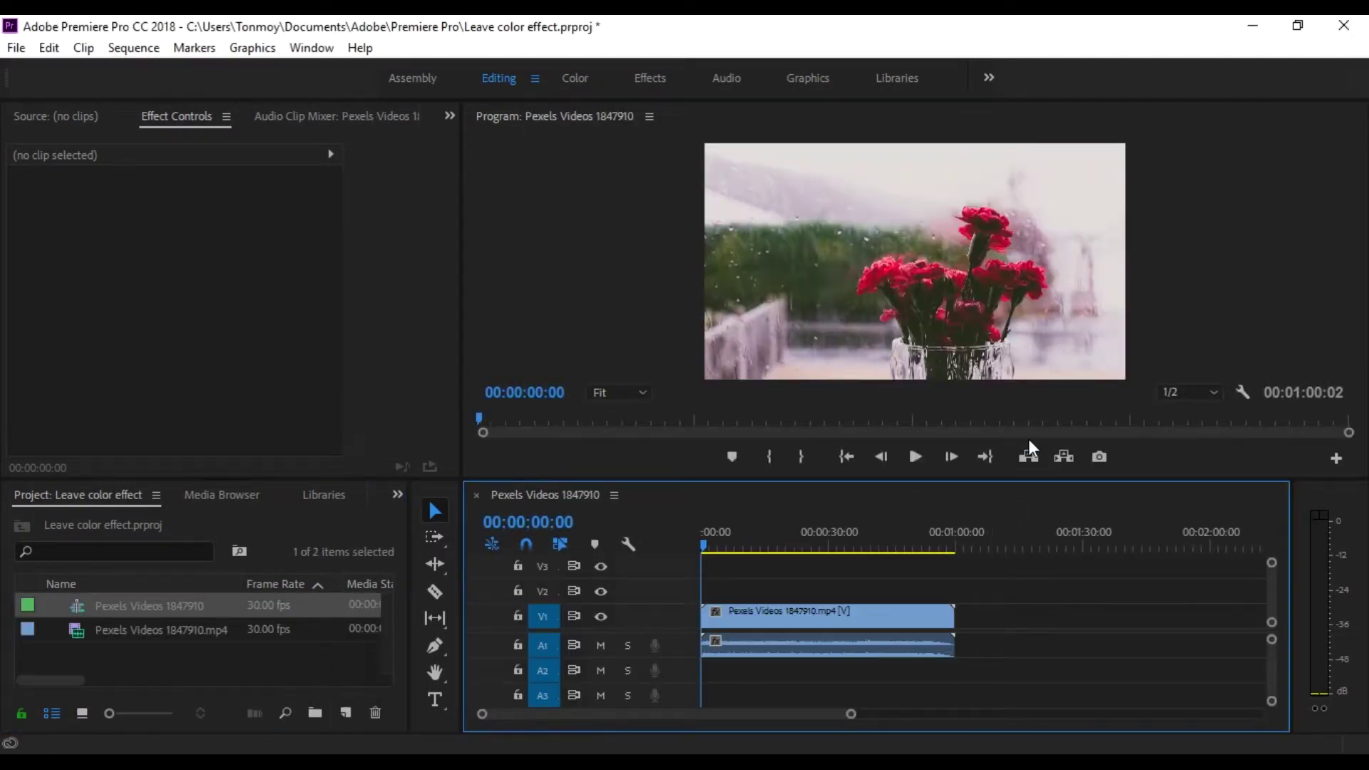
pyautogui.moveTo(704, 542); pyautogui.dragTo(747, 547)
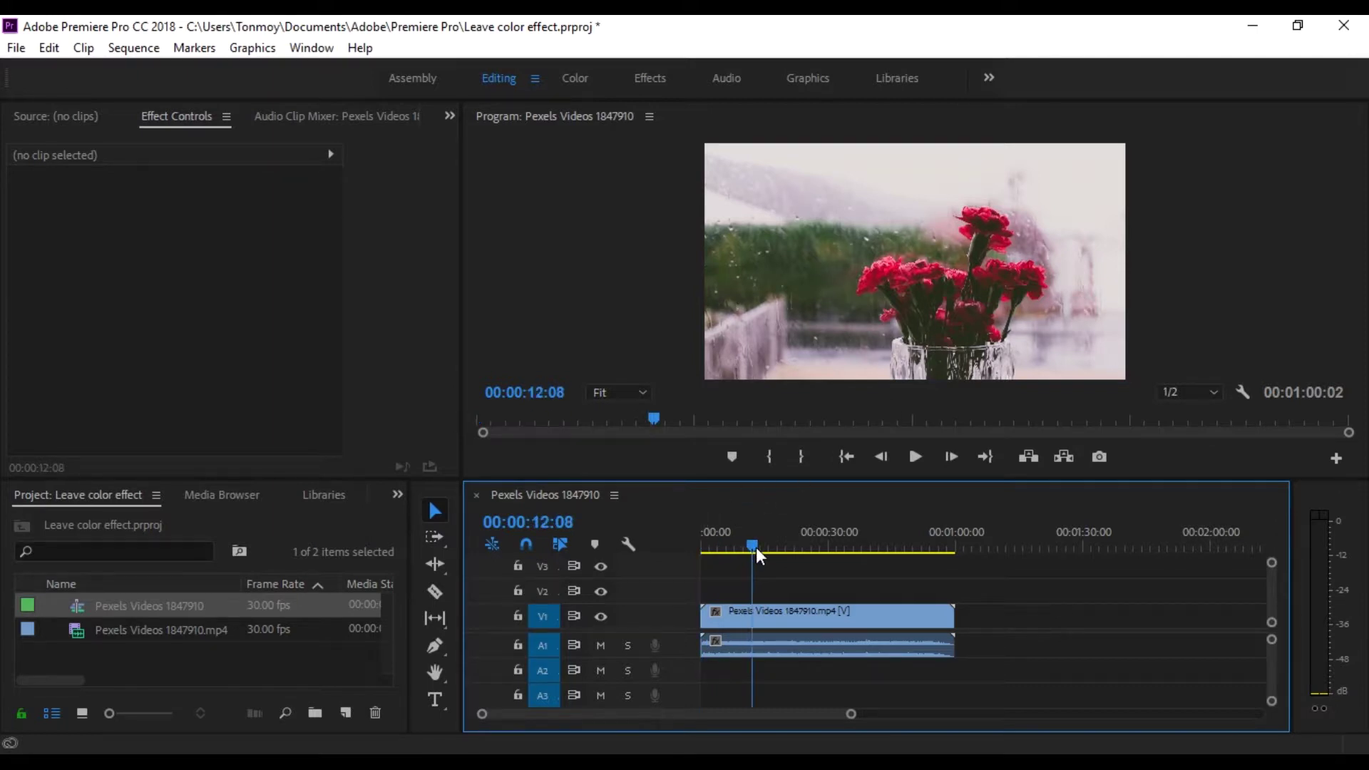
pyautogui.press('c')
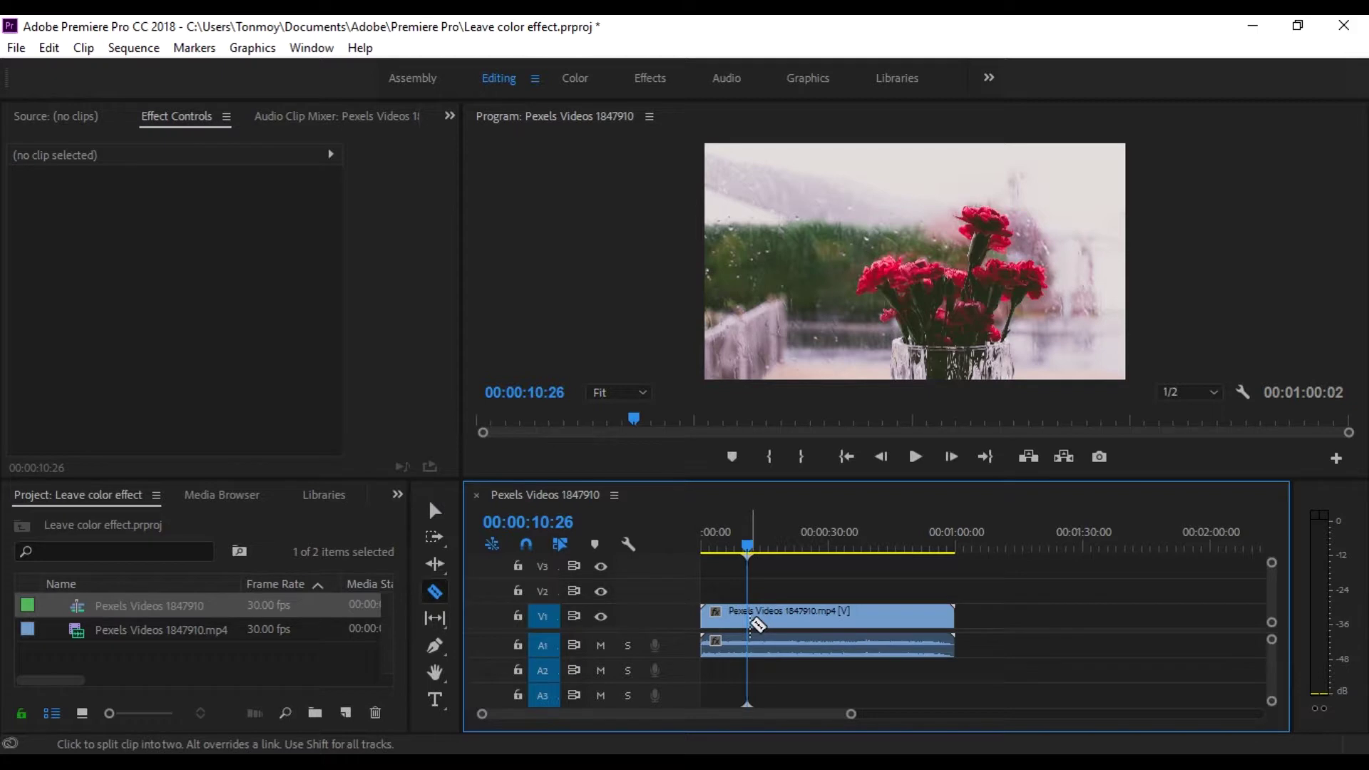
pyautogui.click(753, 621)
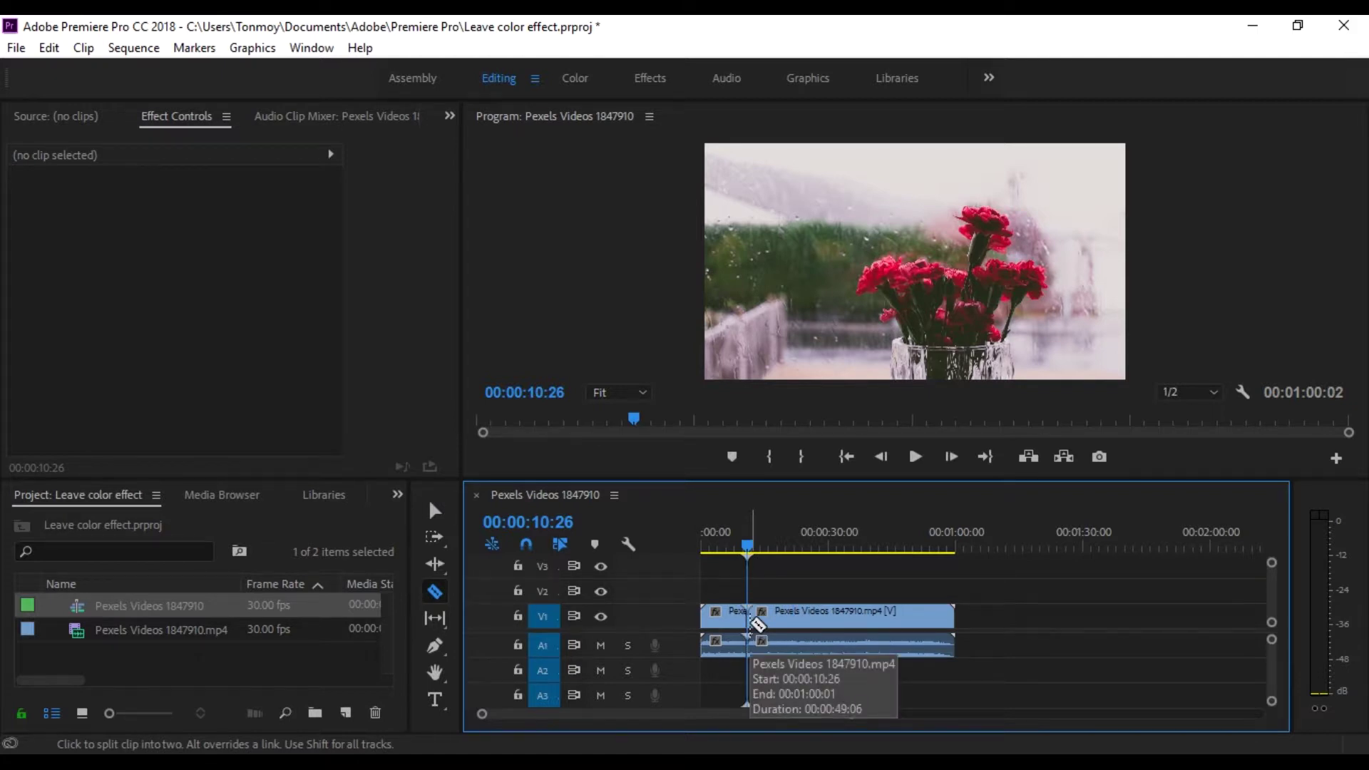
# Step: Delete the part after the cut and return the playhead to the sequence start
pyautogui.press('v')
pyautogui.click(870, 614)
pyautogui.press('Delete')
pyautogui.press('Home')
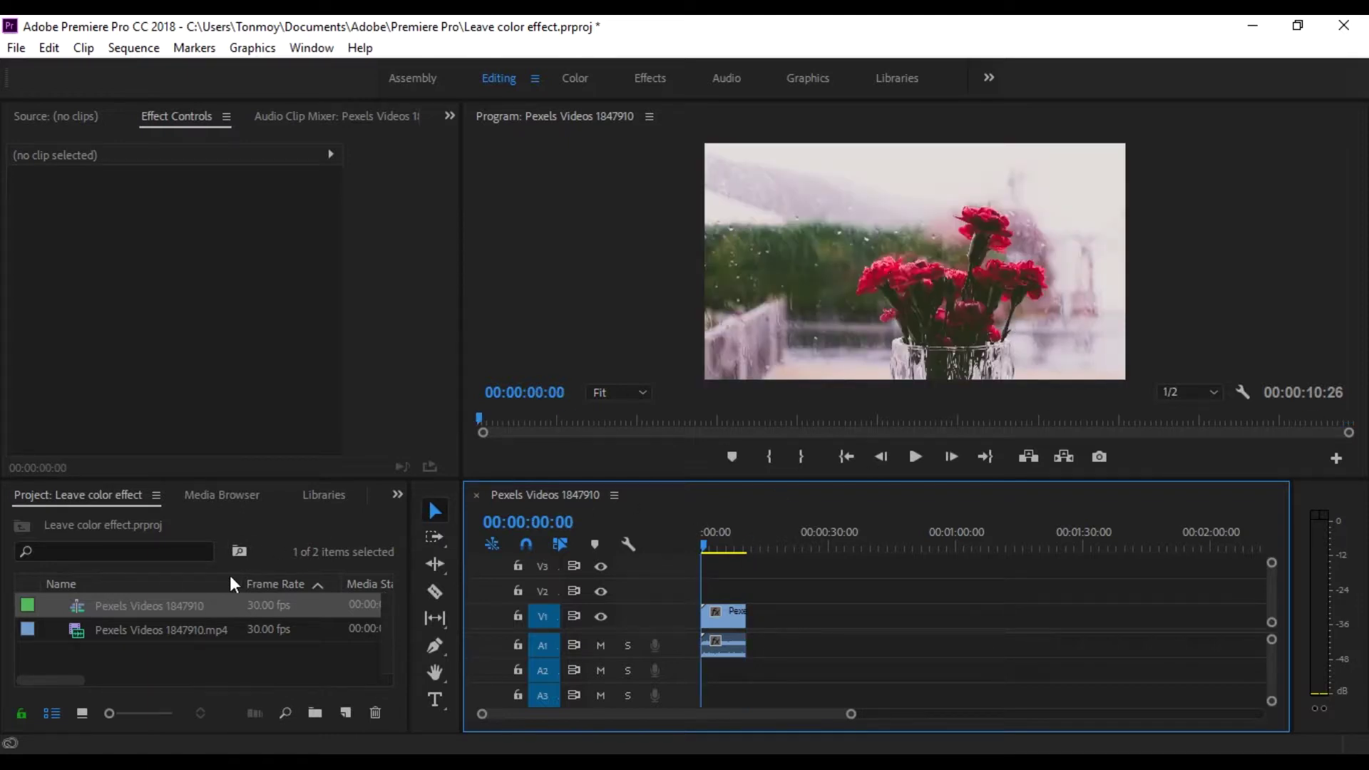
pyautogui.click(343, 712)
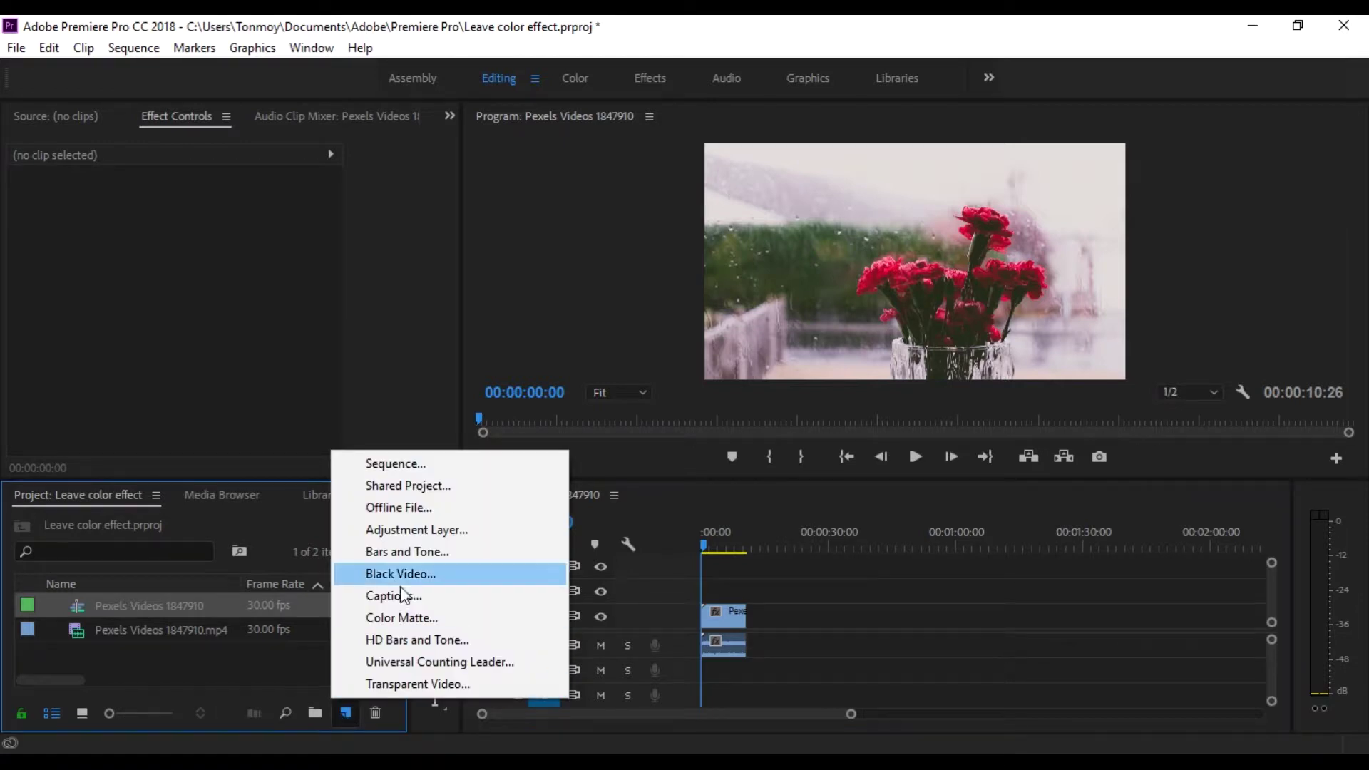
# Step: Create an adjustment layer, place it on V2 above the flower clip, and save the project
pyautogui.click(428, 531)
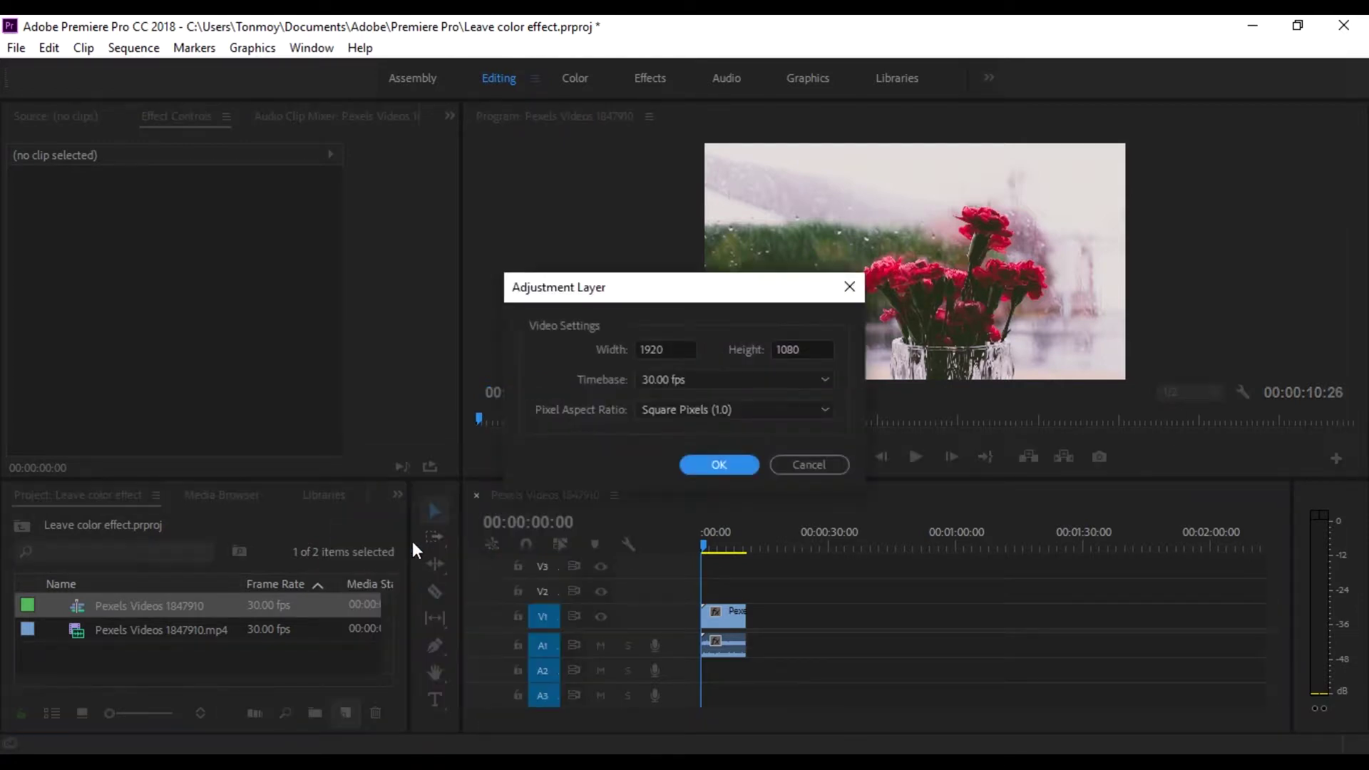
pyautogui.click(713, 464)
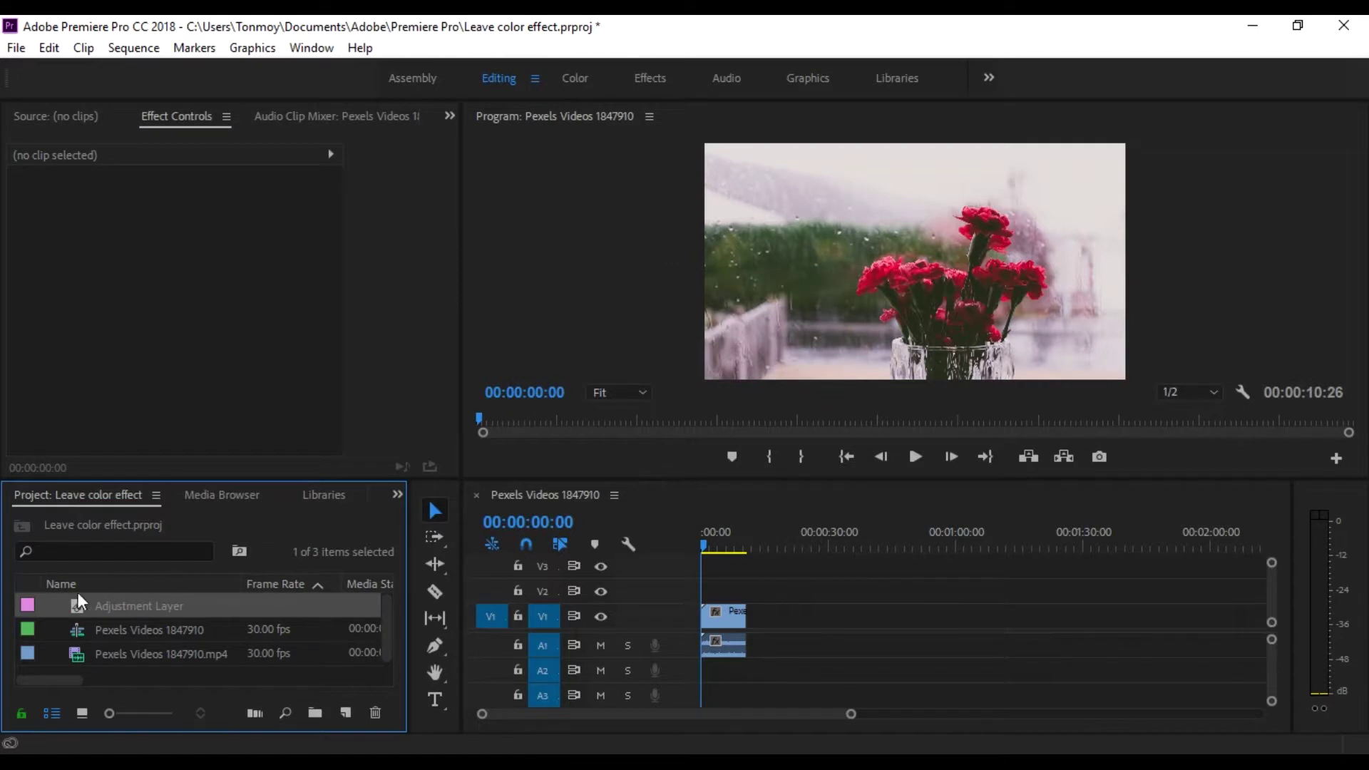
pyautogui.moveTo(35, 601); pyautogui.dragTo(709, 590)
pyautogui.moveTo(852, 715); pyautogui.dragTo(659, 714)
pyautogui.moveTo(750, 588); pyautogui.dragTo(894, 591)
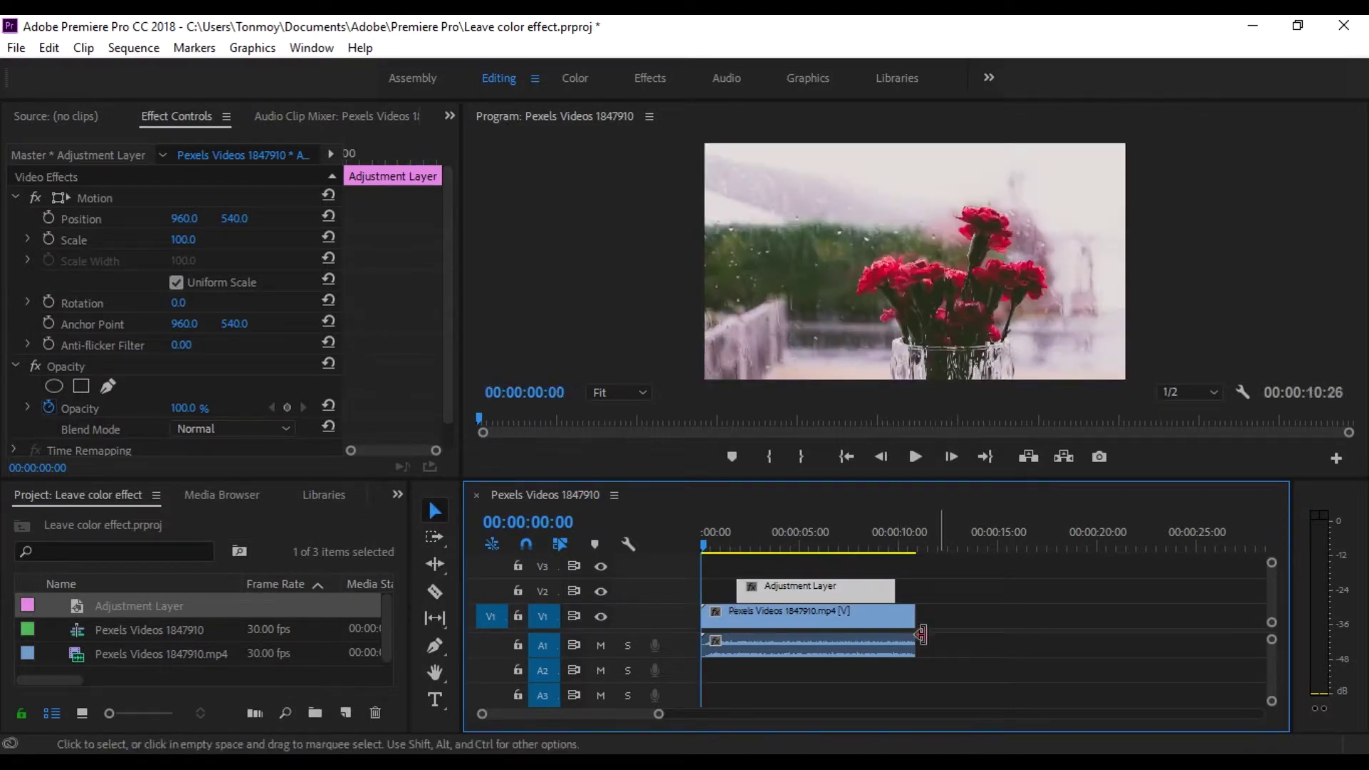
pyautogui.hotkey('ctrl', 's')
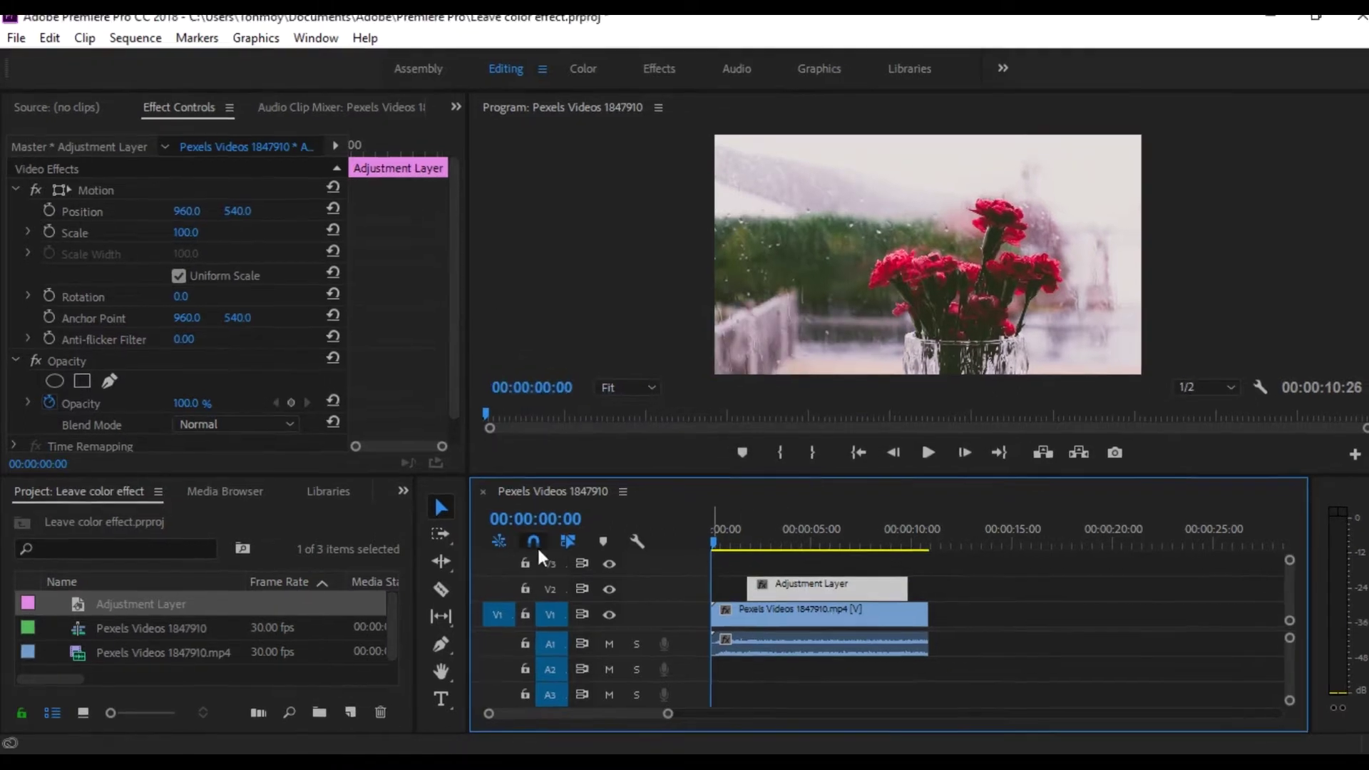
# Step: Find Leave Color by searching effects for 'leave', drop it on the adjustment layer, and preview
pyautogui.click(401, 492)
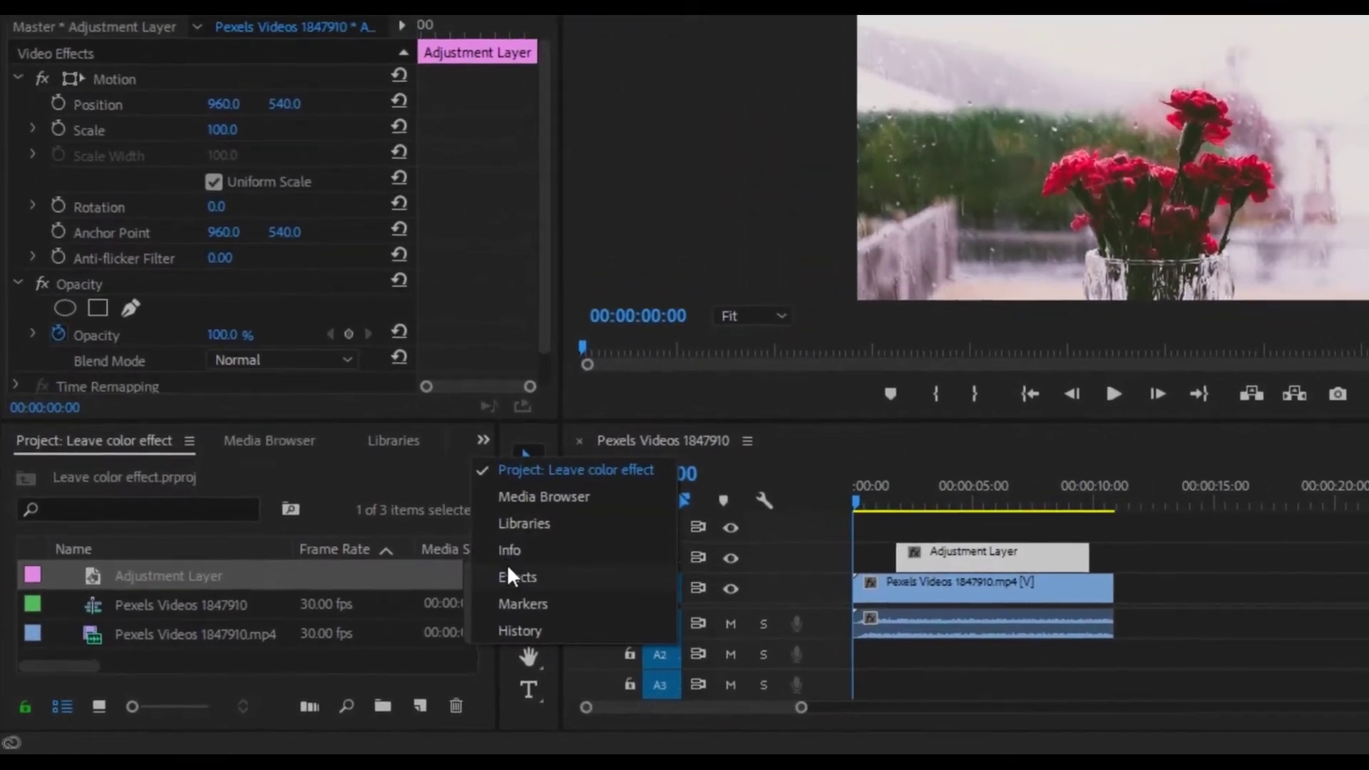
pyautogui.click(512, 577)
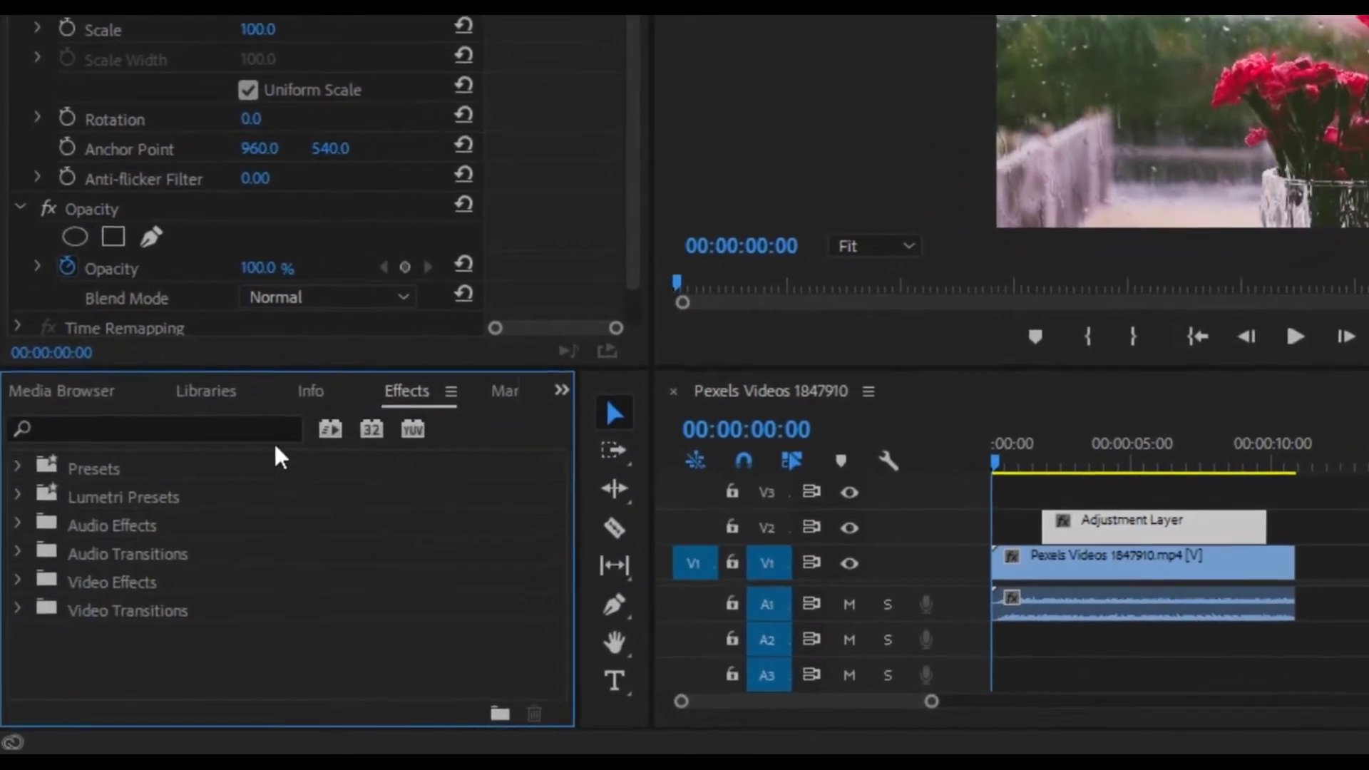
pyautogui.click(214, 430)
pyautogui.write('l')
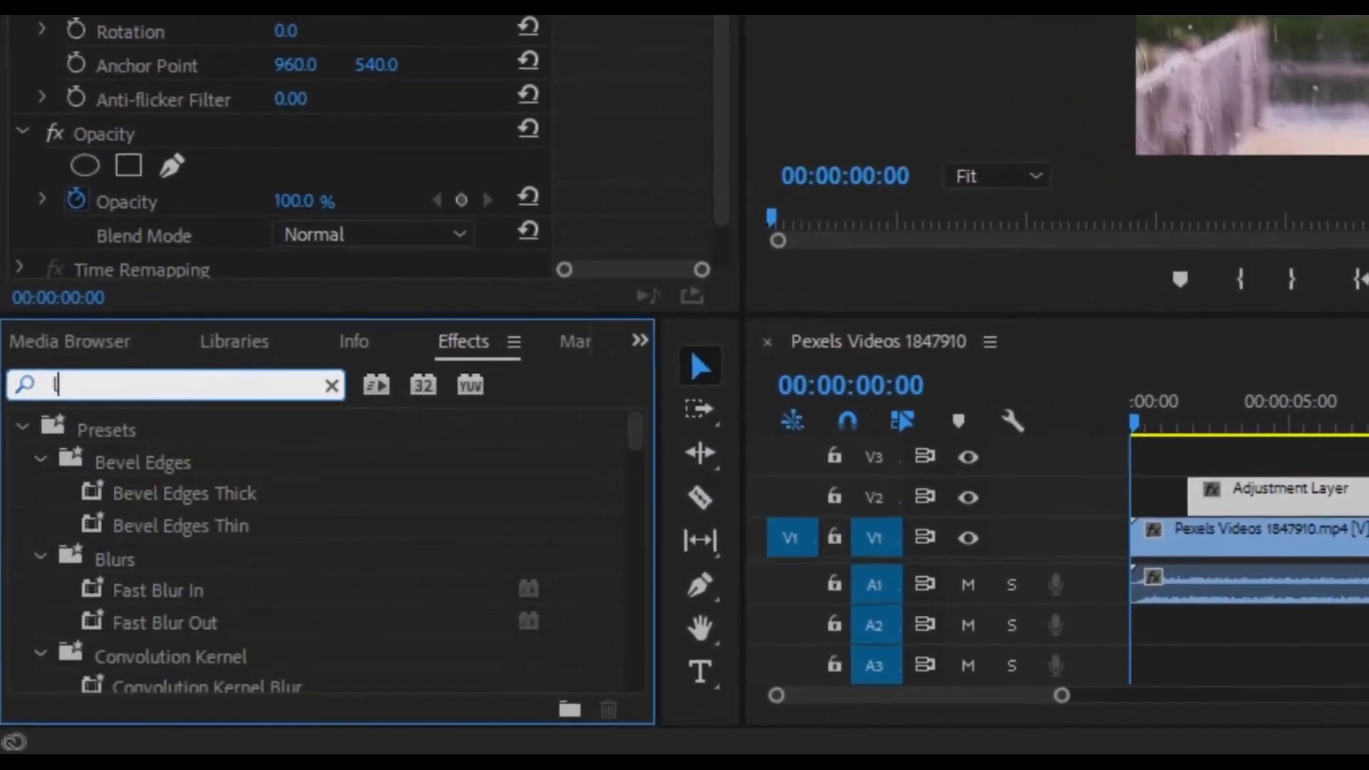
pyautogui.write('ea')
pyautogui.write('v')
pyautogui.write('e')
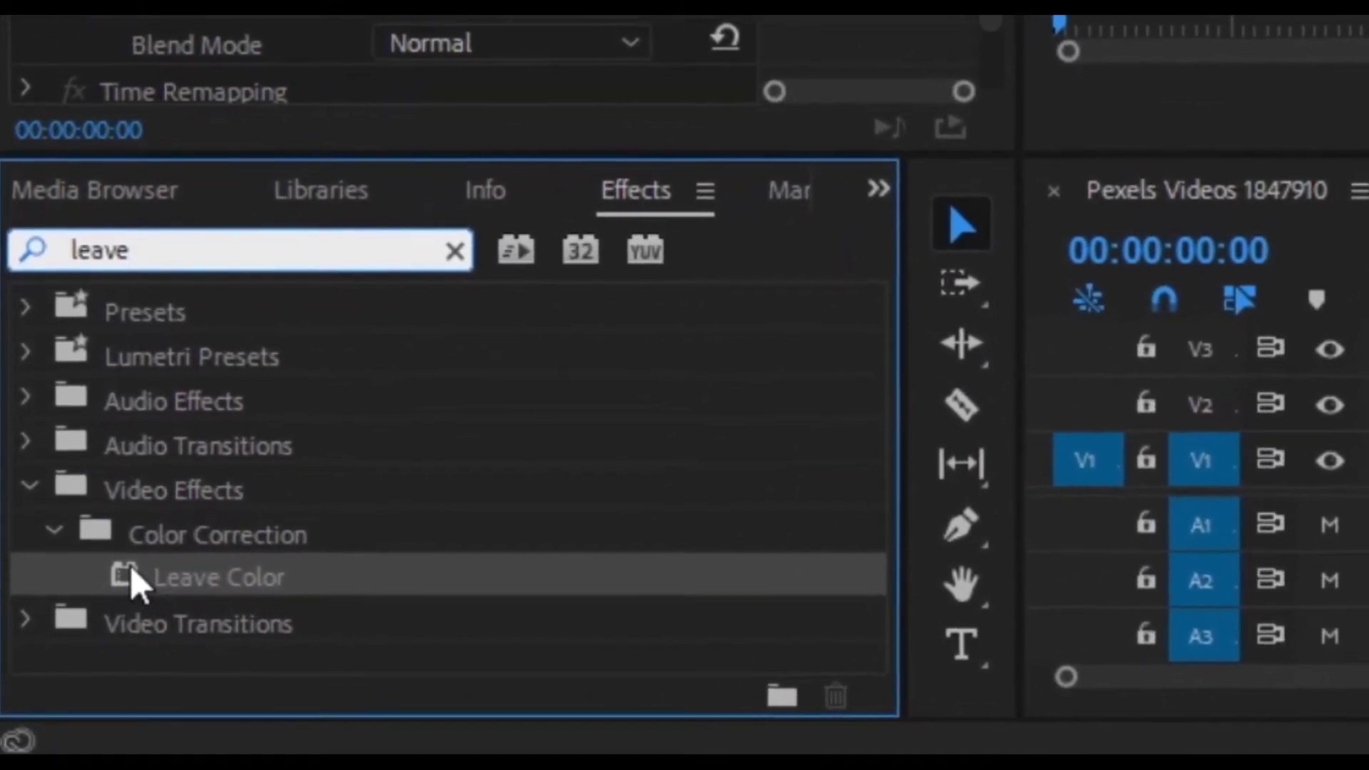
pyautogui.moveTo(130, 566); pyautogui.dragTo(786, 590)
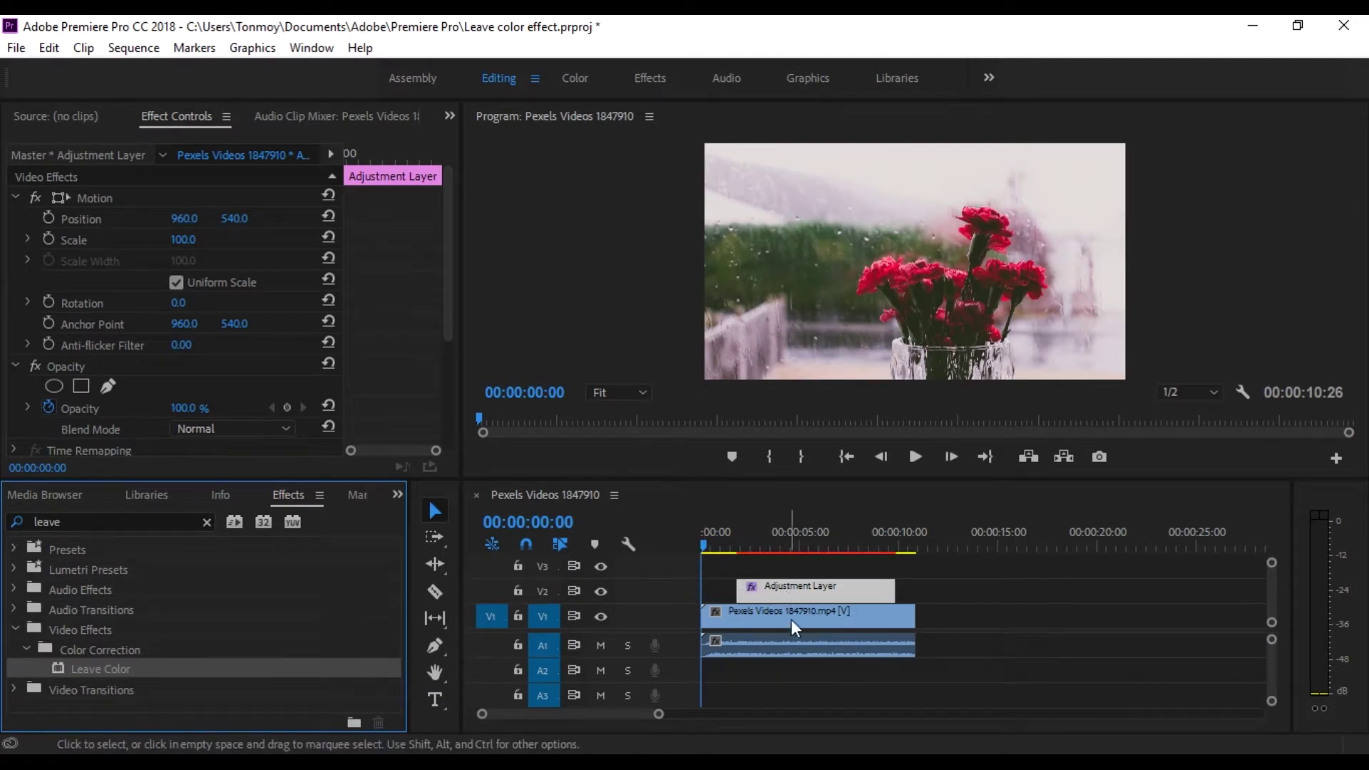
pyautogui.moveTo(706, 545)
pyautogui.mouseDown()
pyautogui.moveTo(785, 547)
pyautogui.moveTo(716, 572)
pyautogui.mouseUp()
pyautogui.click(716, 572)
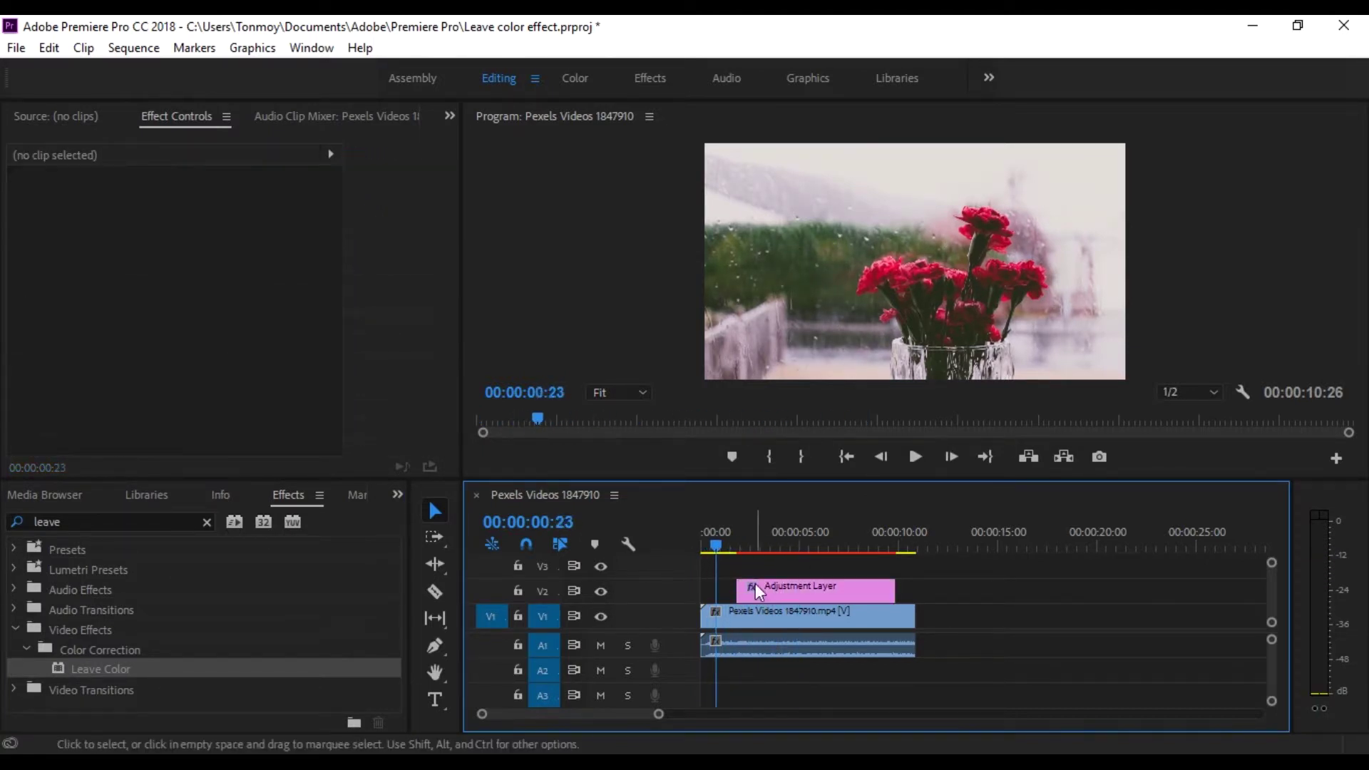
# Step: With the playhead at 00:00:04:16, show the Adjustment Layer's Leave Color settings in Effect Controls
pyautogui.moveTo(721, 549); pyautogui.dragTo(790, 547)
pyautogui.click(800, 592)
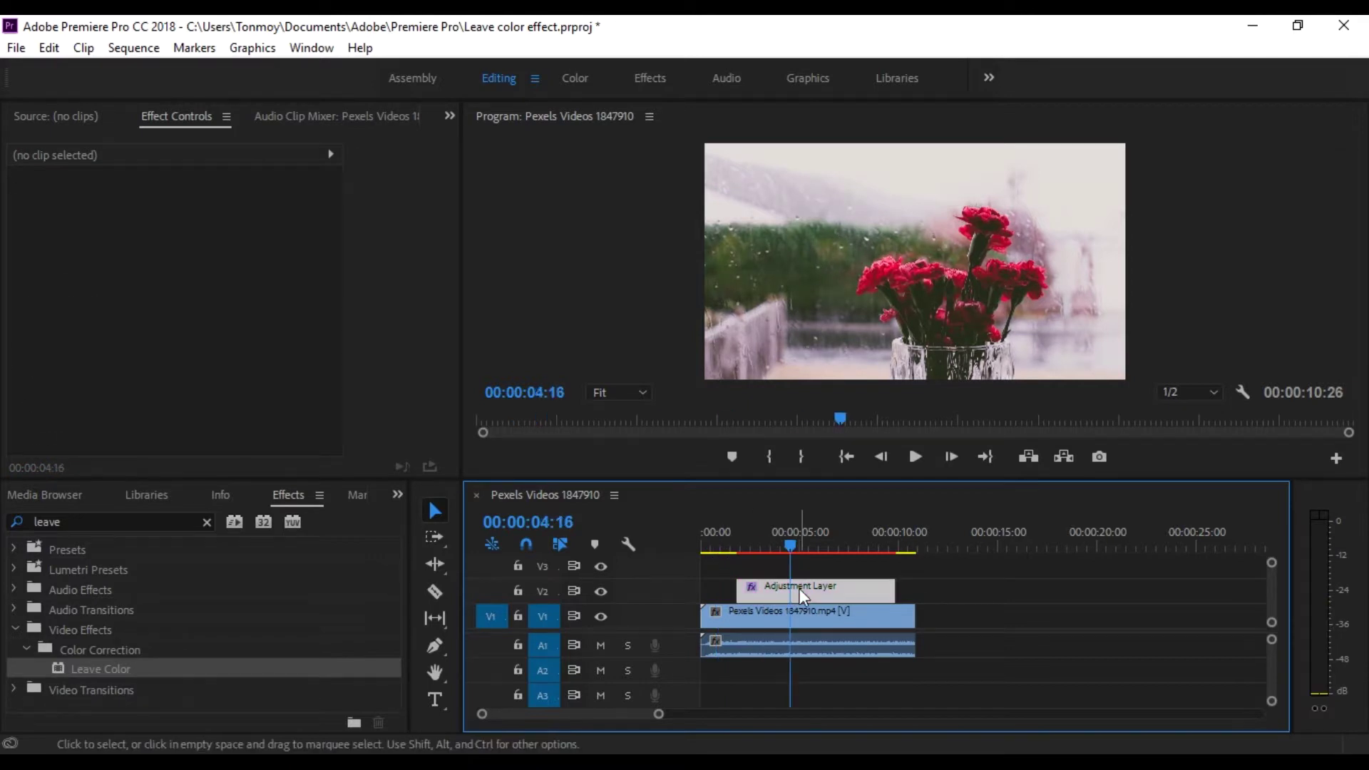
pyautogui.doubleClick(799, 588)
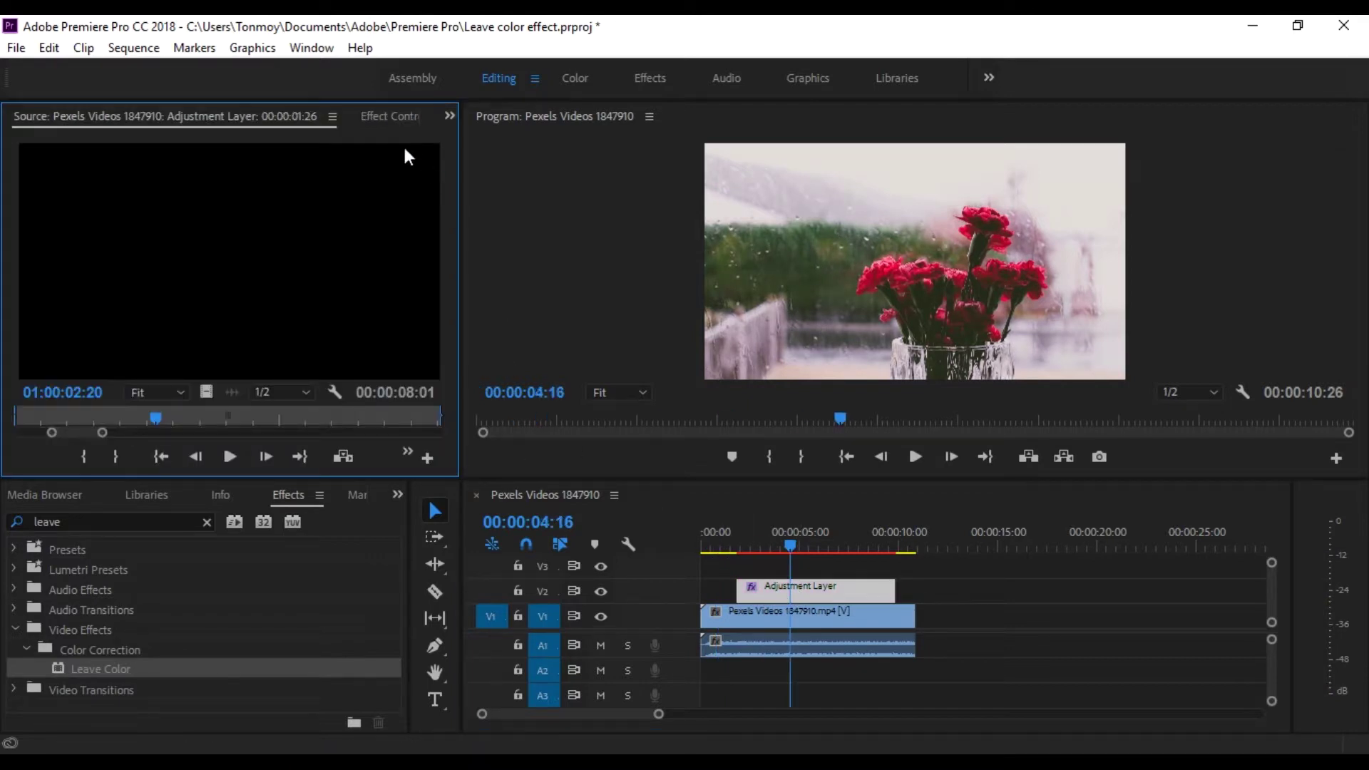
pyautogui.click(385, 117)
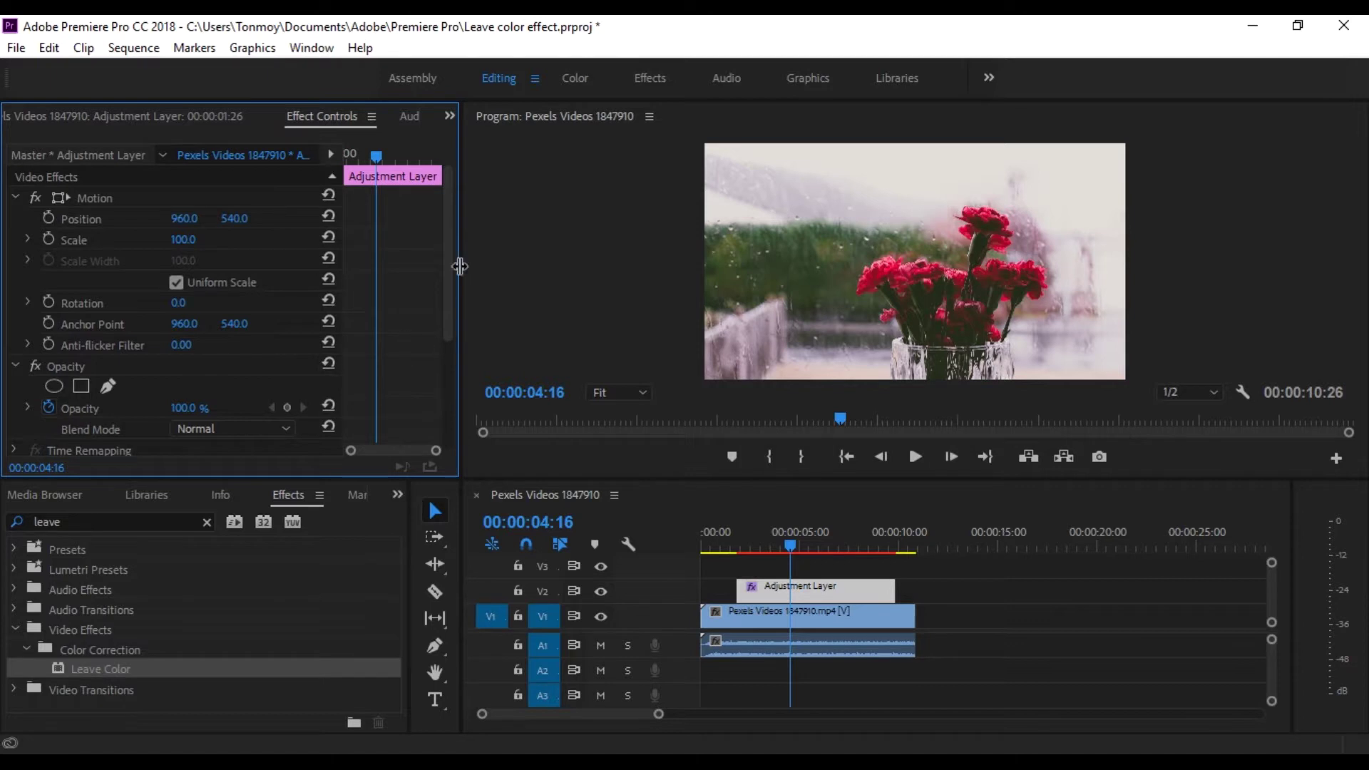
pyautogui.moveTo(451, 243); pyautogui.dragTo(443, 400)
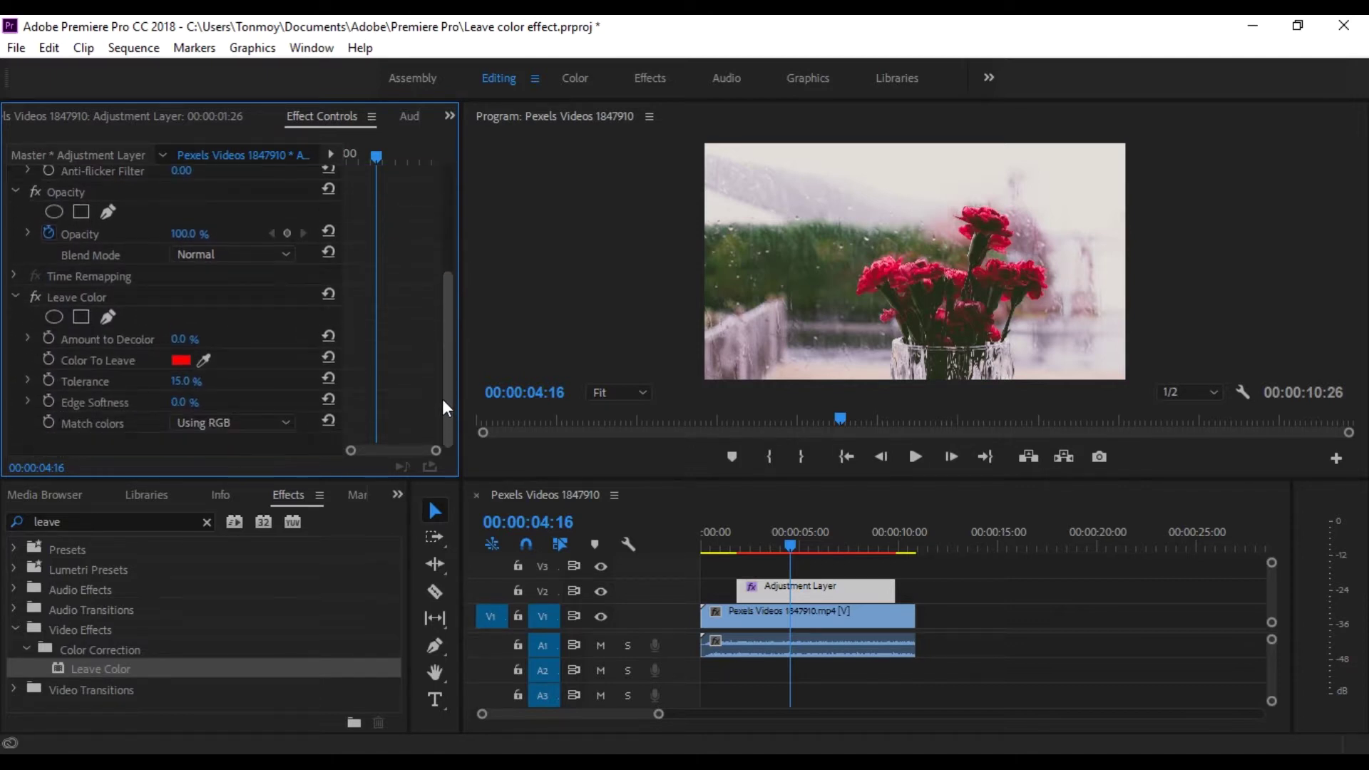
pyautogui.click(628, 393)
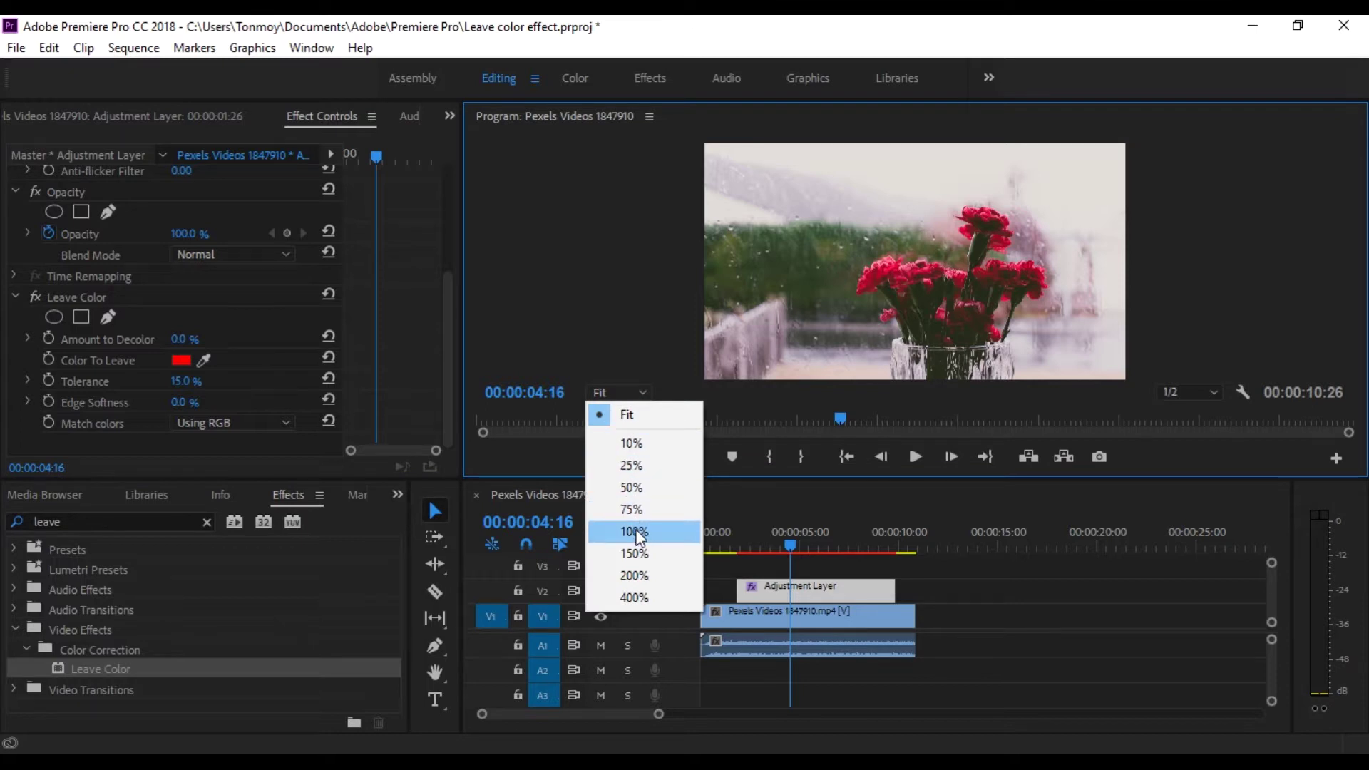
# Step: Zoom the preview to 100% and sample the flowers' red as the Color To Leave
pyautogui.click(637, 531)
pyautogui.click(204, 360)
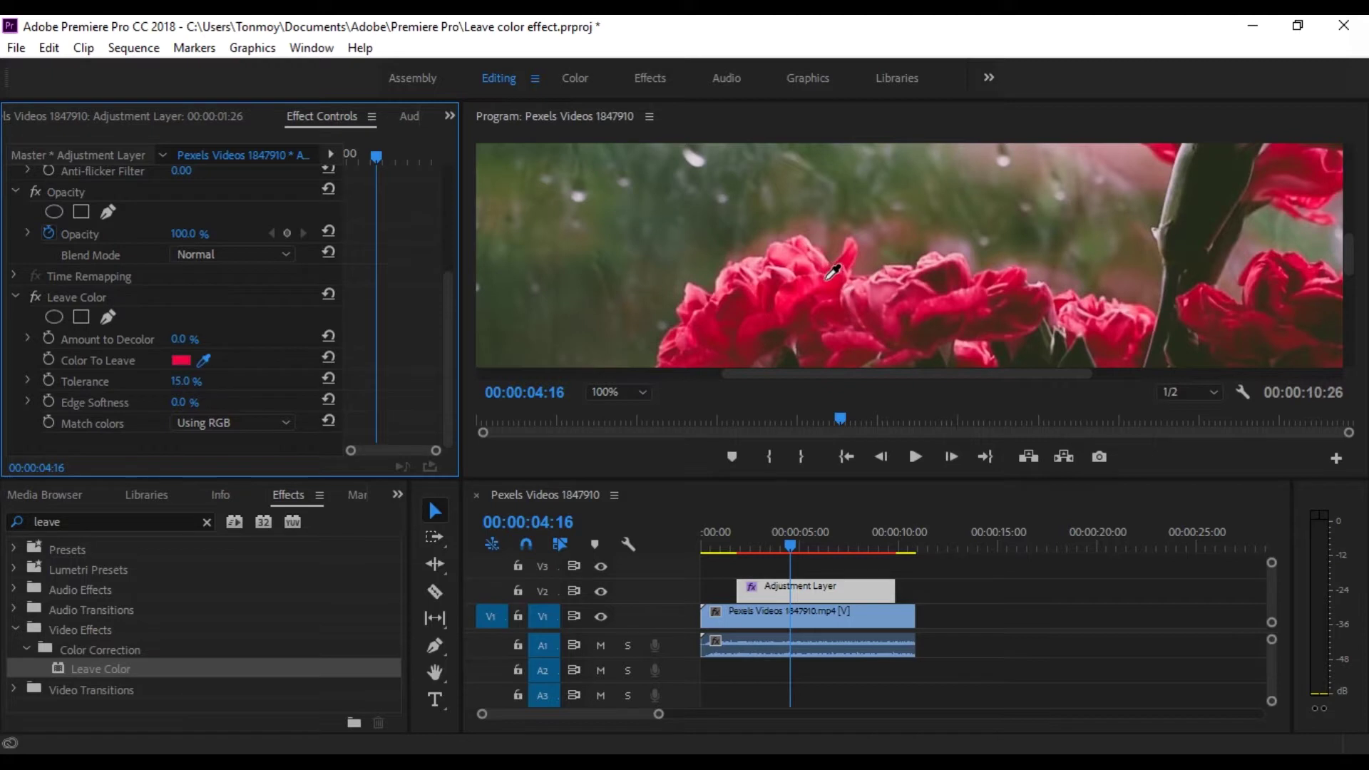
pyautogui.click(805, 287)
# Step: Set Leave Color's Amount to Decolor to 100%
pyautogui.click(184, 339)
pyautogui.write('51')
pyautogui.press('Return')
pyautogui.moveTo(184, 340); pyautogui.dragTo(219, 339)
# Step: Fit the preview, switch Match colors to Using Hue, and scrub to 00:00:03:19 to check
pyautogui.click(630, 391)
pyautogui.click(627, 413)
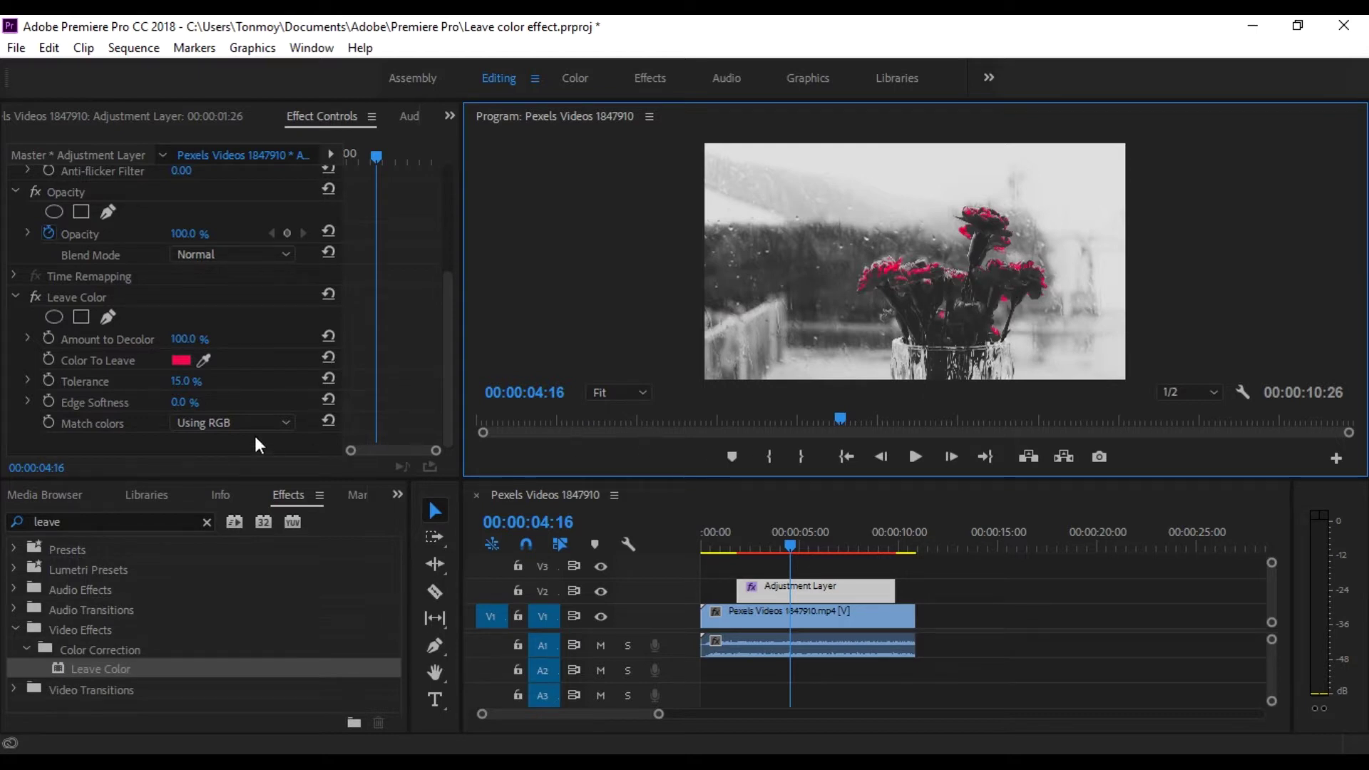
pyautogui.click(214, 420)
pyautogui.click(226, 467)
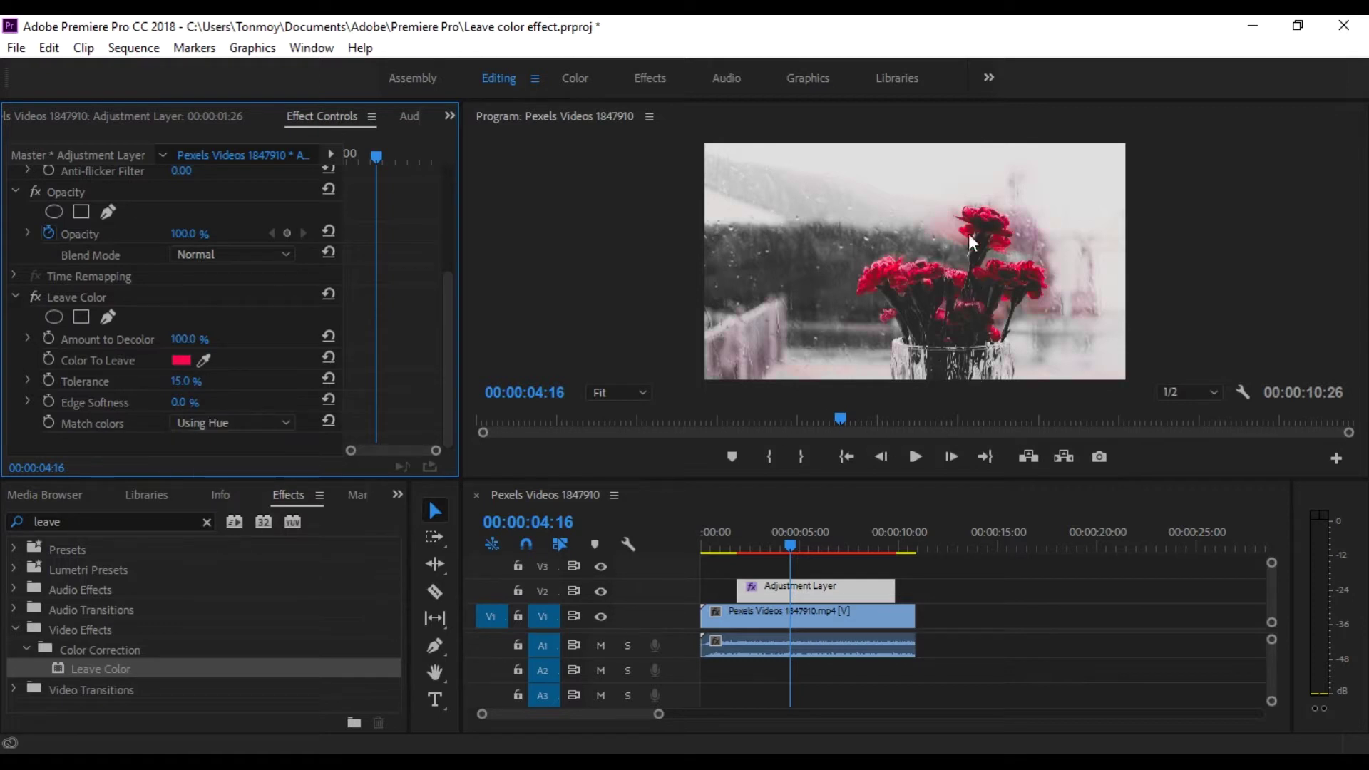
pyautogui.moveTo(788, 541); pyautogui.dragTo(734, 556)
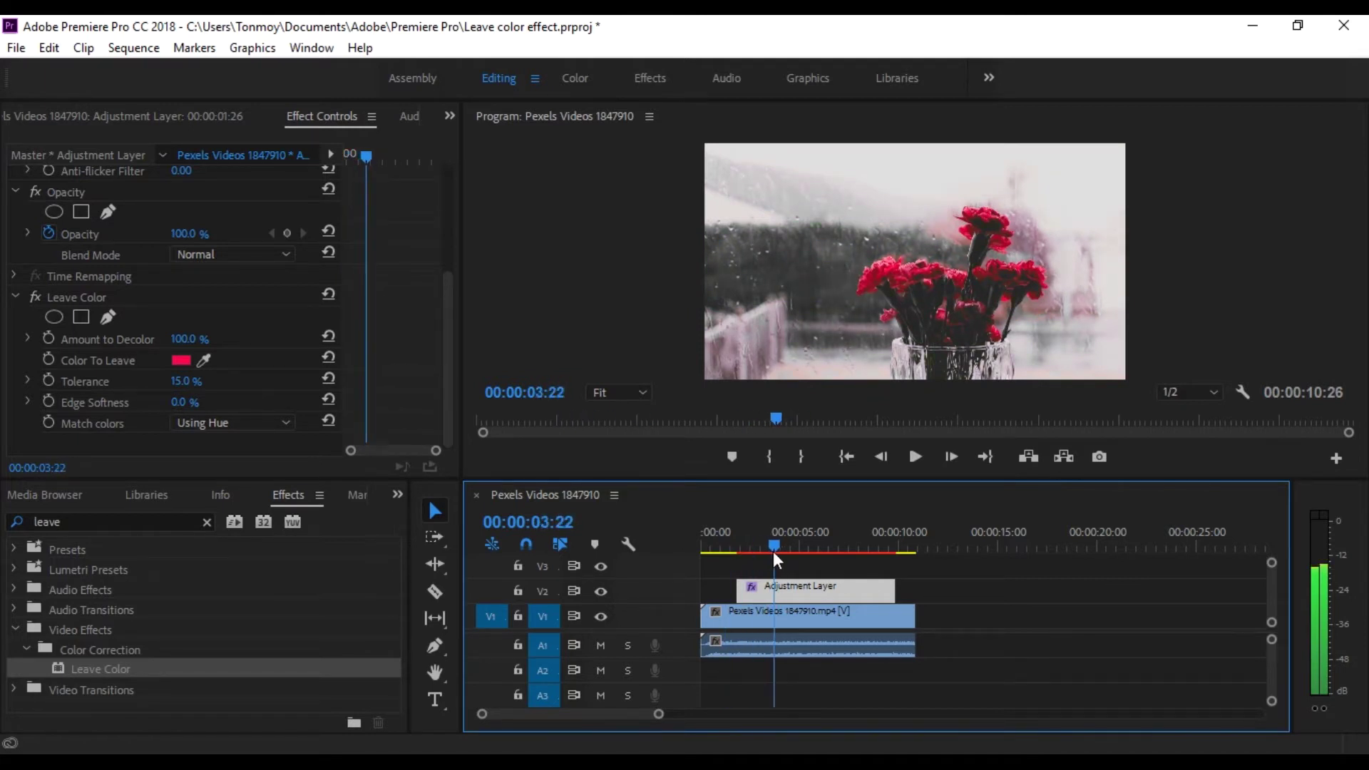
pyautogui.moveTo(734, 555); pyautogui.dragTo(772, 552)
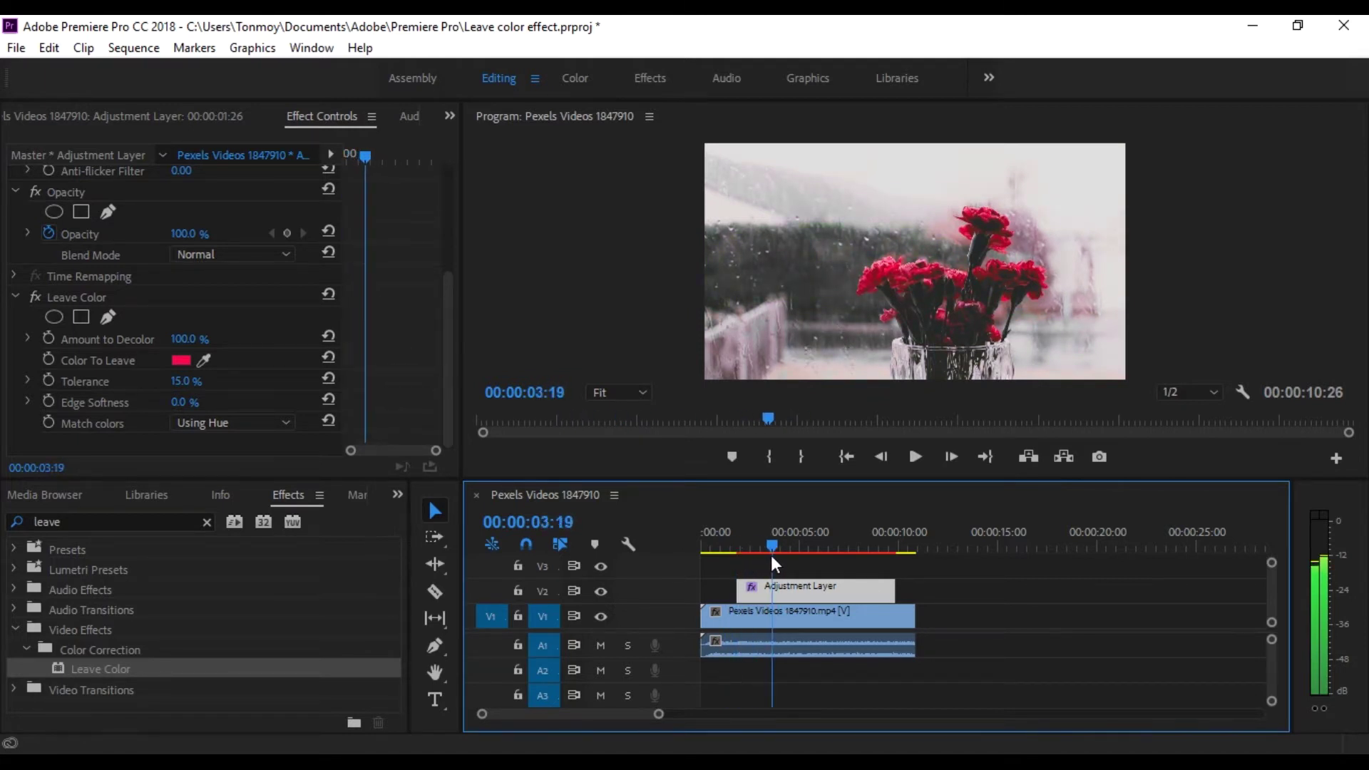
# Step: Zoom the preview to 150% and lower Leave Color's Tolerance from 15% to 8.0%
pyautogui.click(621, 393)
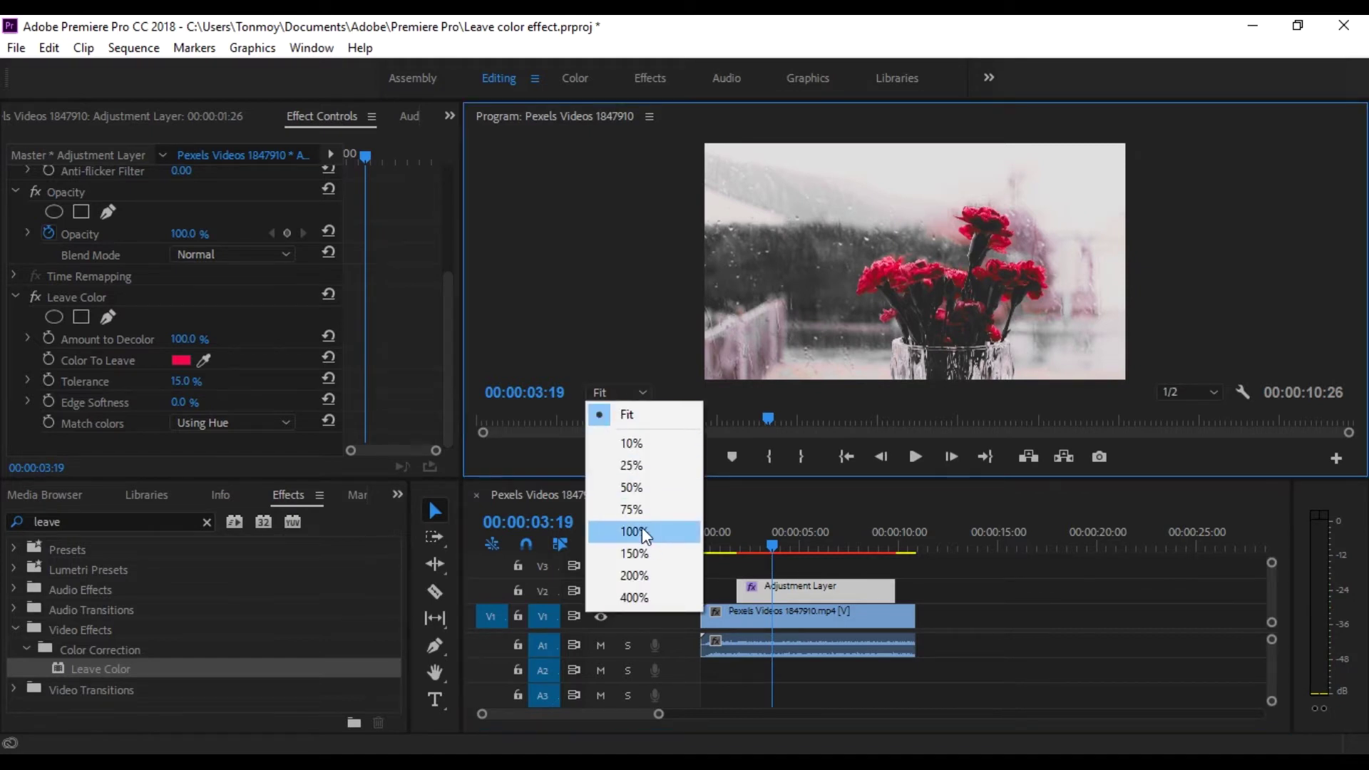
pyautogui.click(634, 553)
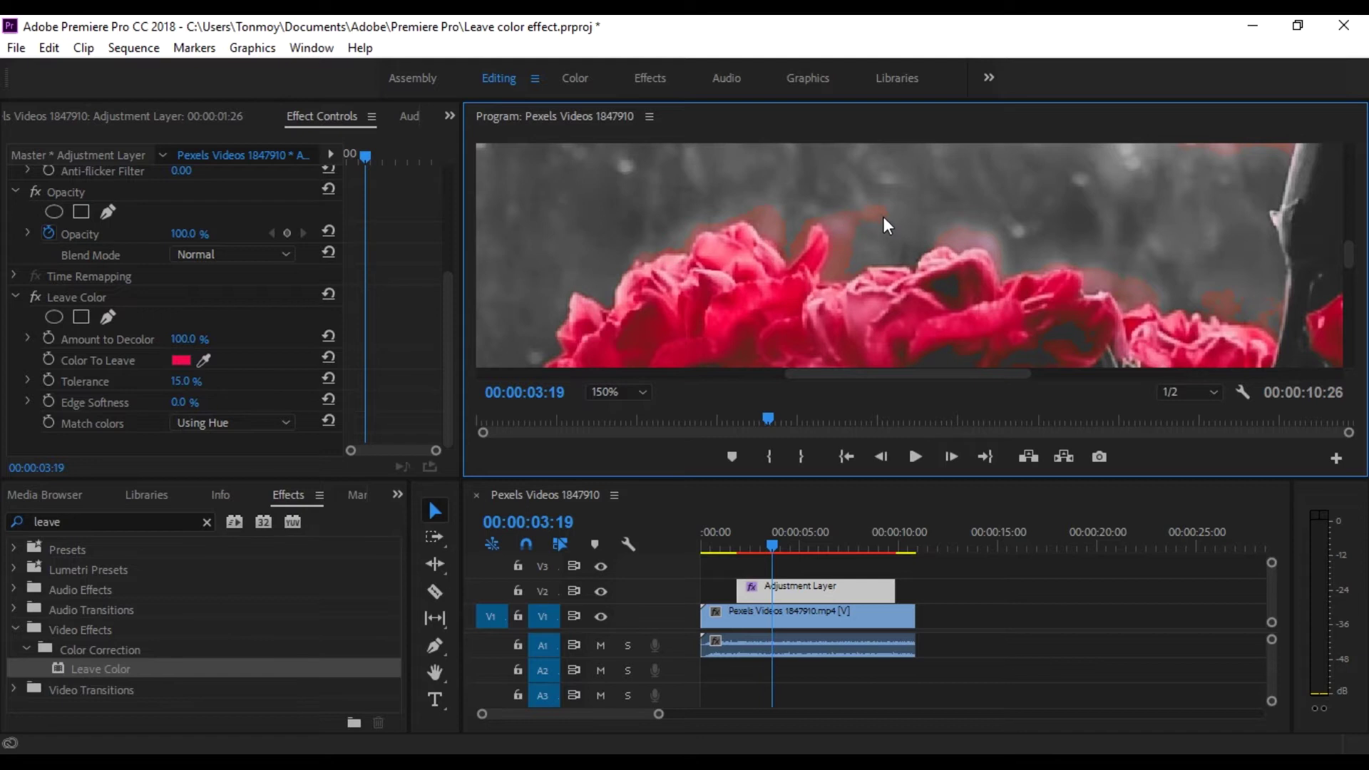
pyautogui.moveTo(1351, 256)
pyautogui.mouseDown()
pyautogui.moveTo(1355, 296)
pyautogui.moveTo(1356, 244)
pyautogui.mouseUp()
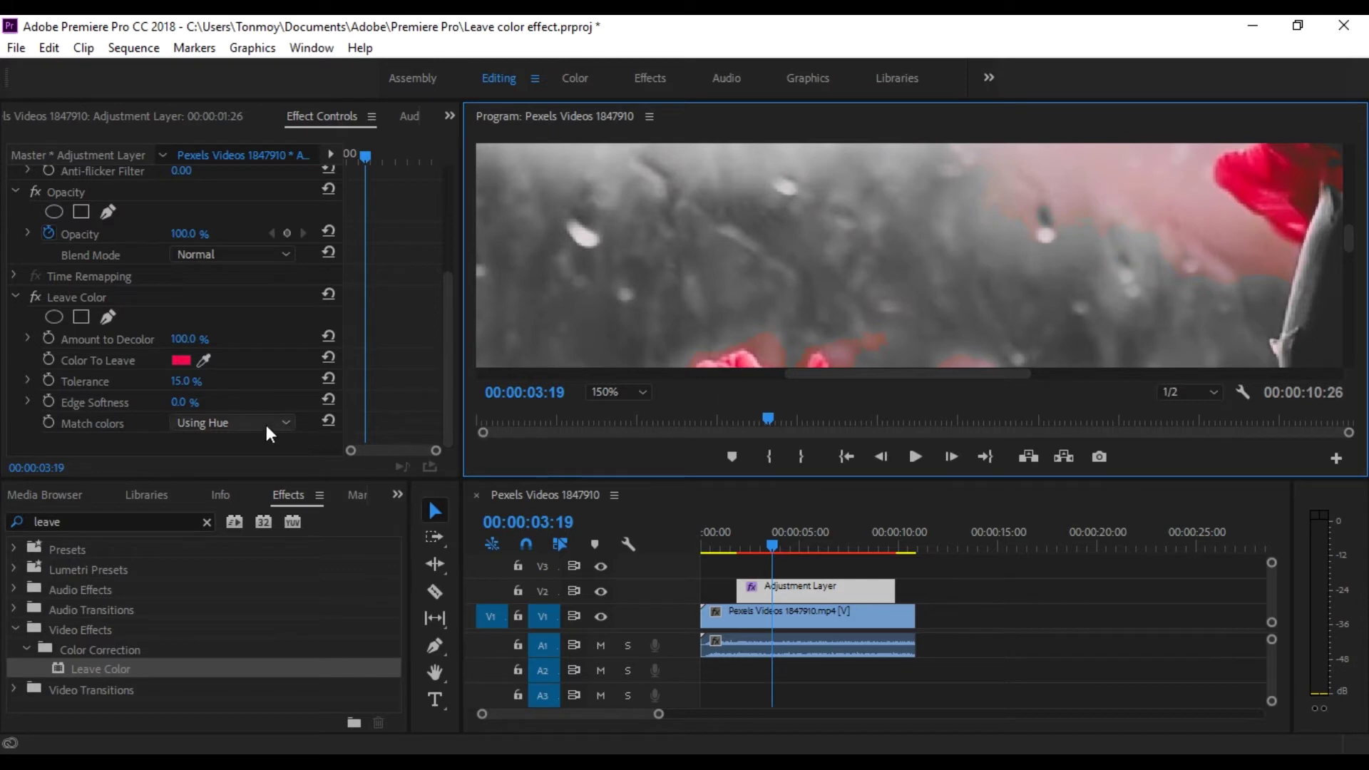
pyautogui.click(178, 385)
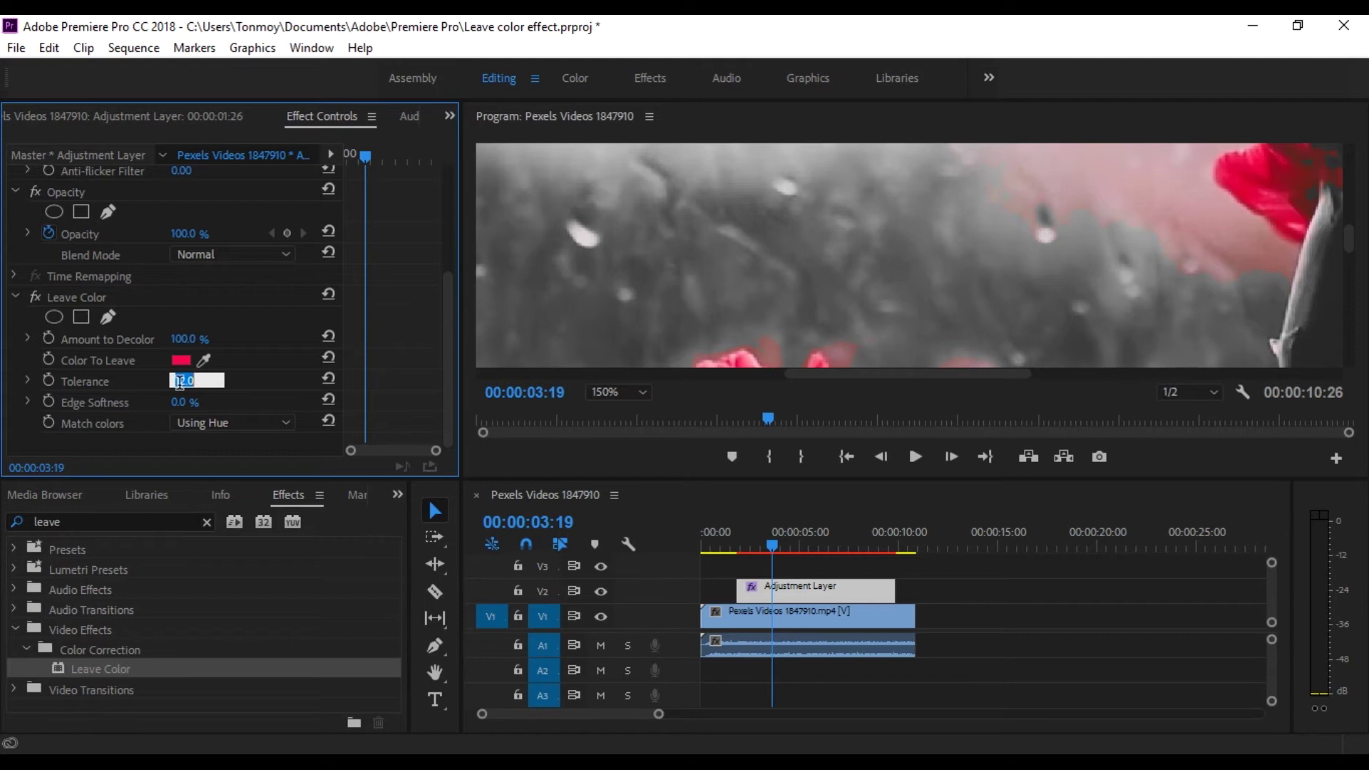
pyautogui.press('Down')
pyautogui.press('Down')
pyautogui.press('Down')
pyautogui.click(602, 392)
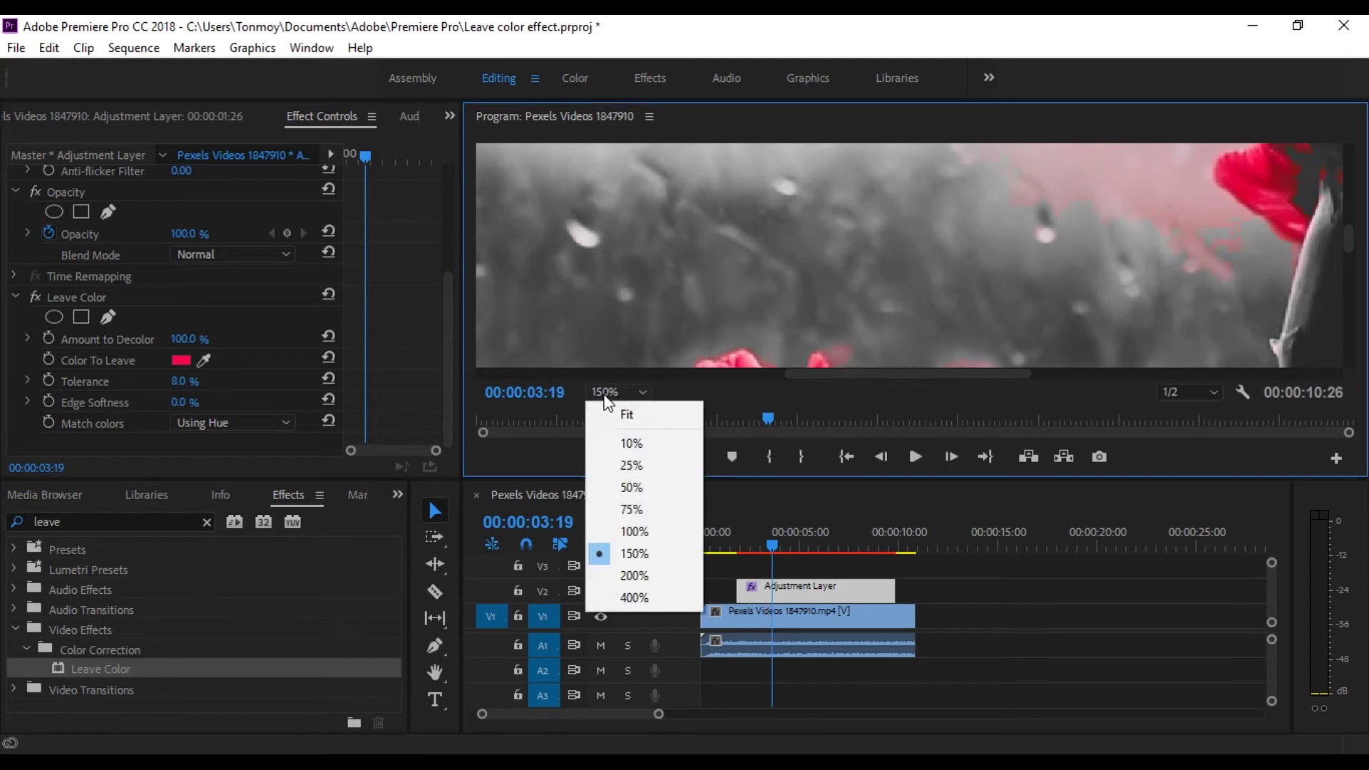
# Step: Fit the preview, rewind to the start, and play the sequence to review the red-only look
pyautogui.click(620, 410)
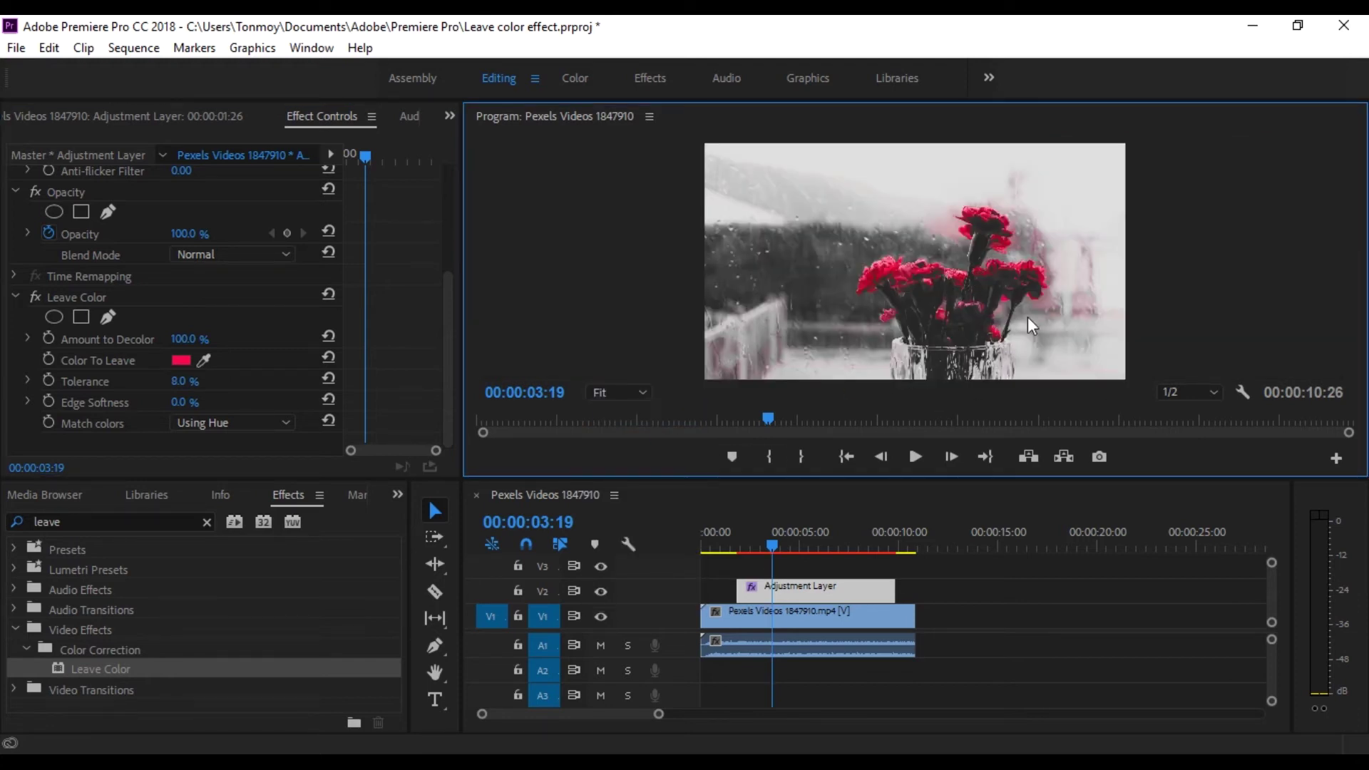
pyautogui.moveTo(771, 544); pyautogui.dragTo(682, 539)
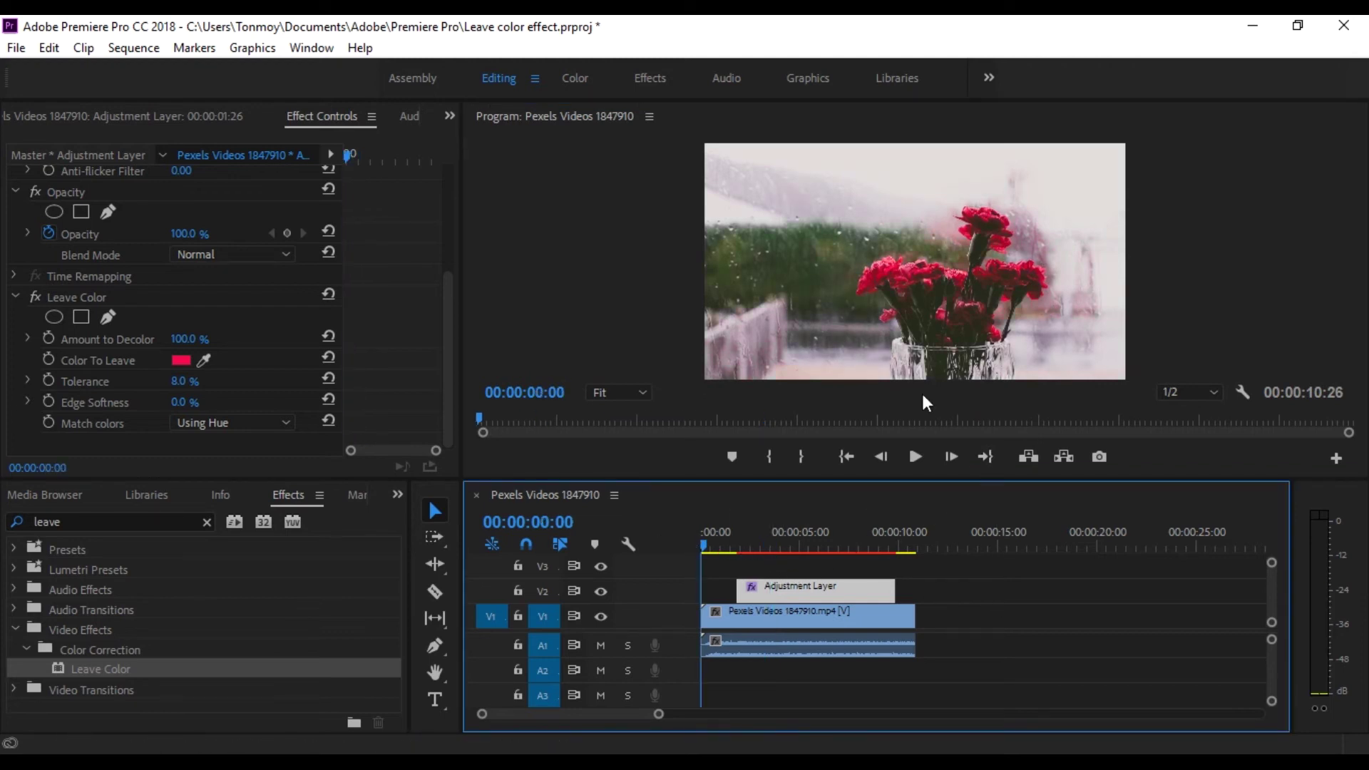
pyautogui.press('space')
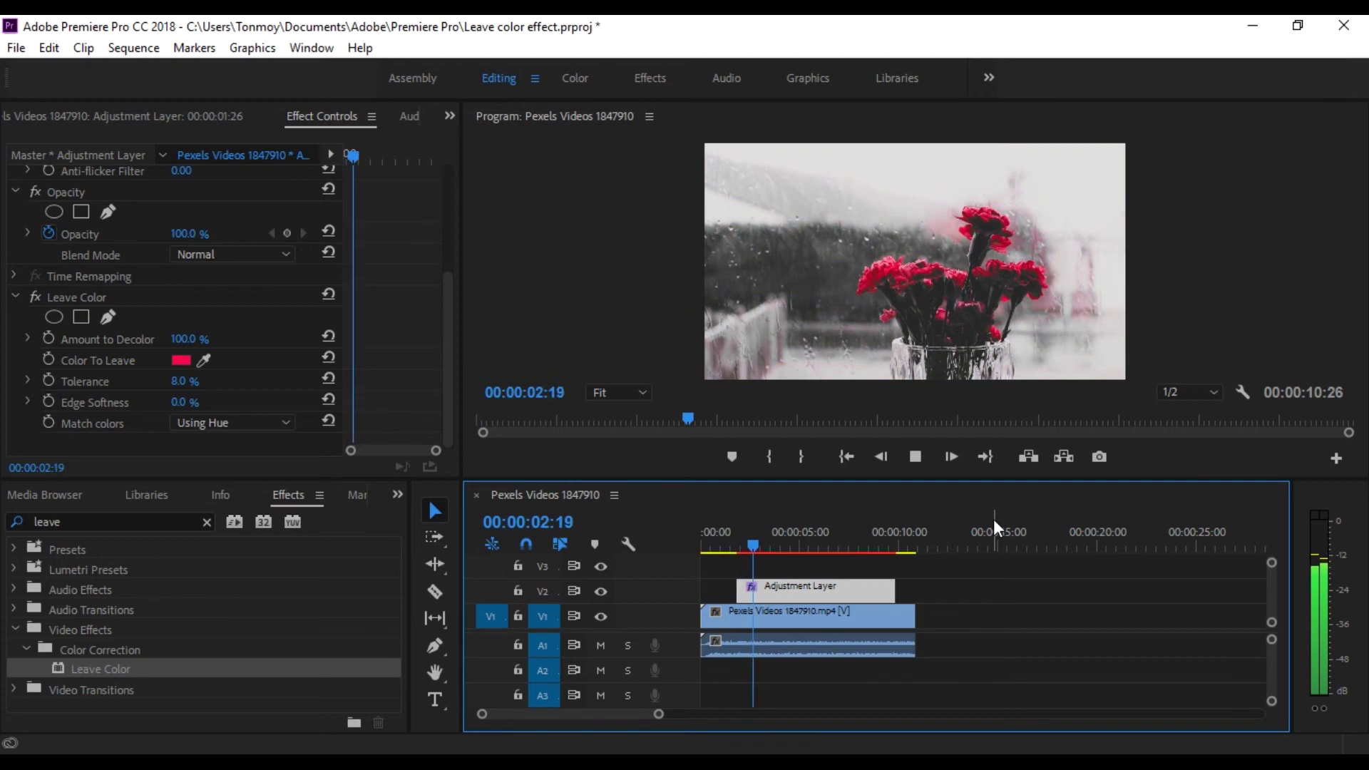